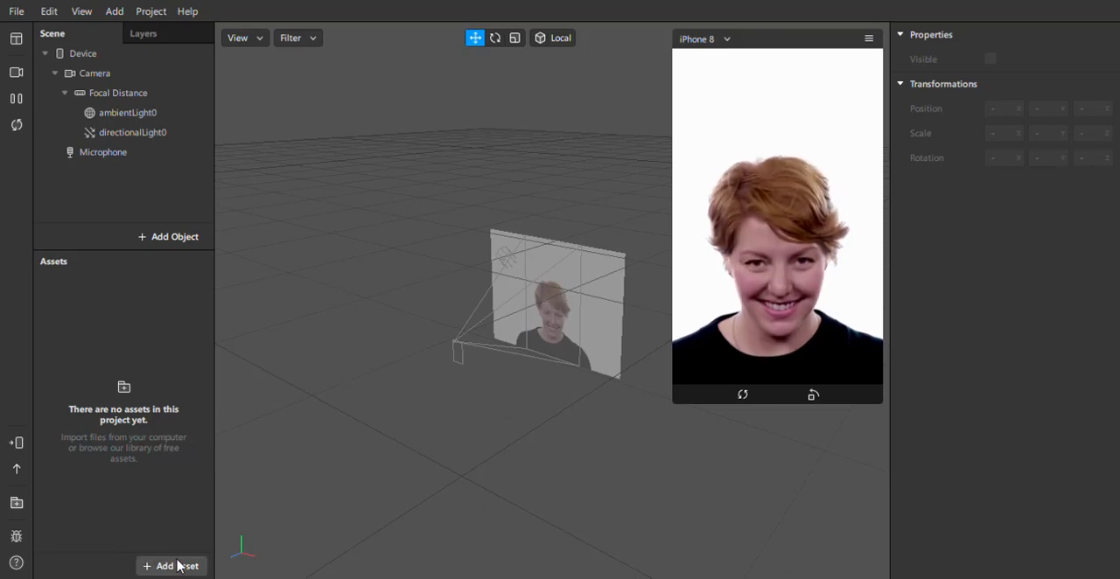
Import the ezgif.com-gif-maker image from the computer and create an animation sequence with a new image texture.
click(180, 566)
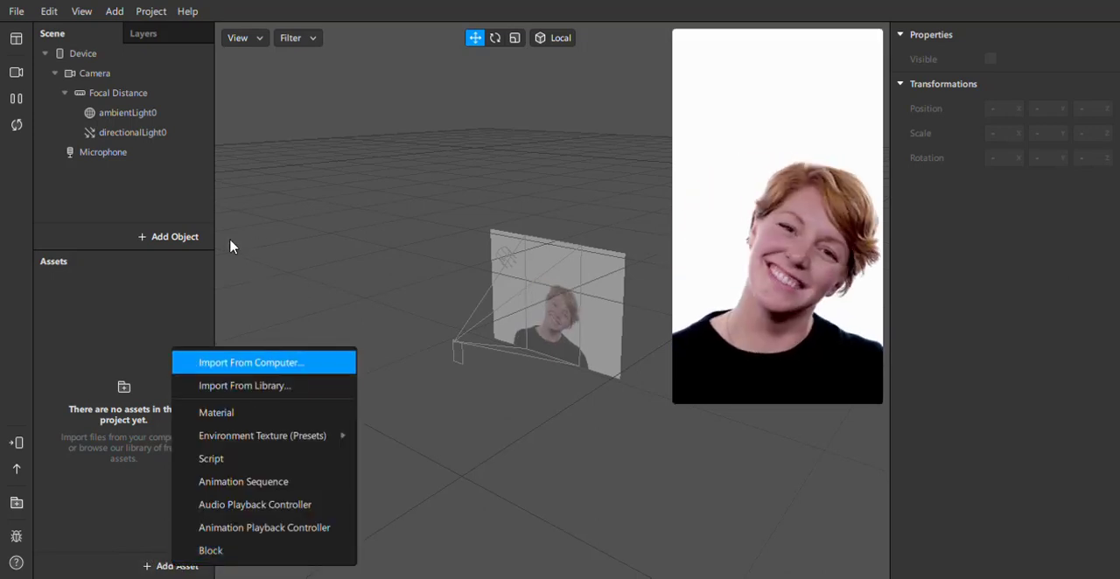
double_click(178, 130)
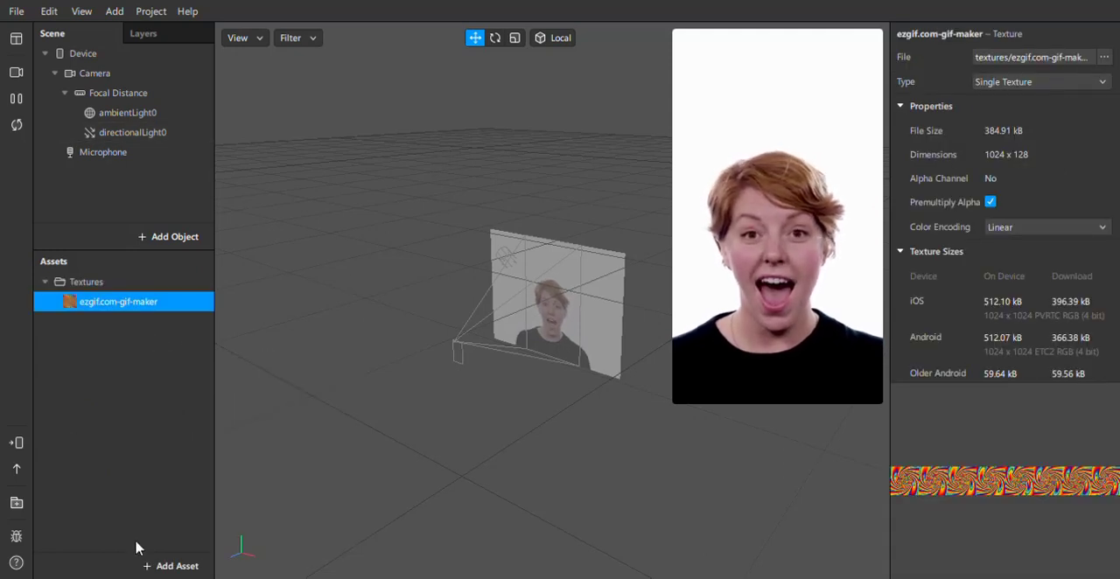
click(172, 568)
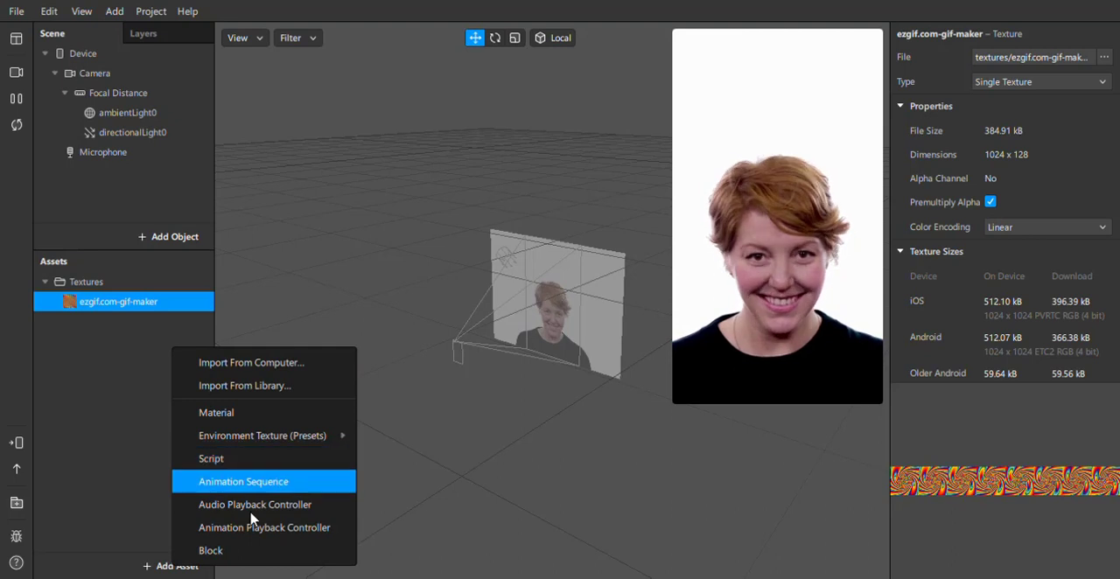
click(249, 481)
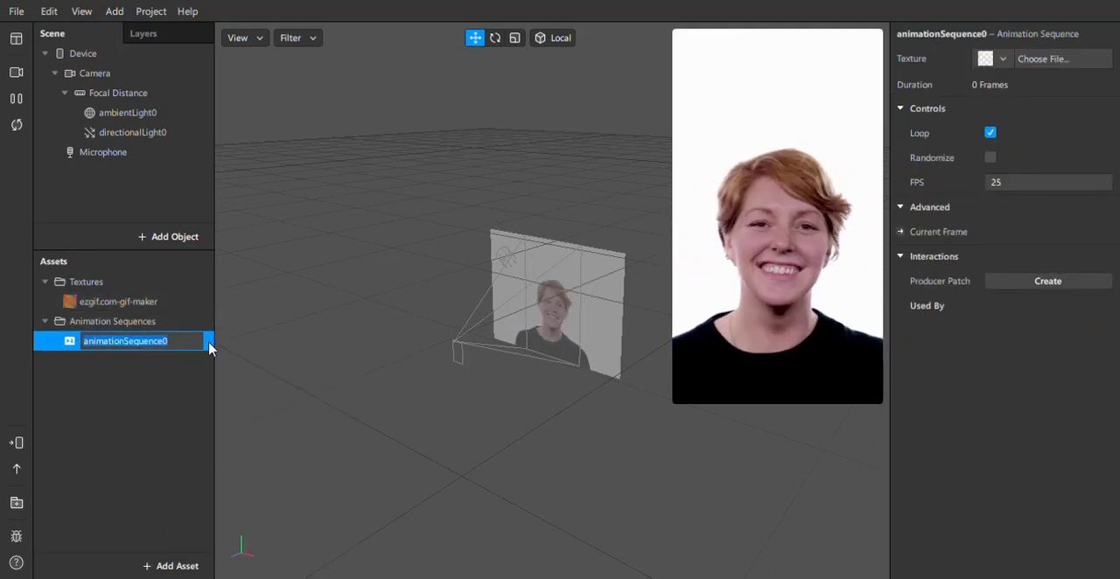
click(1002, 60)
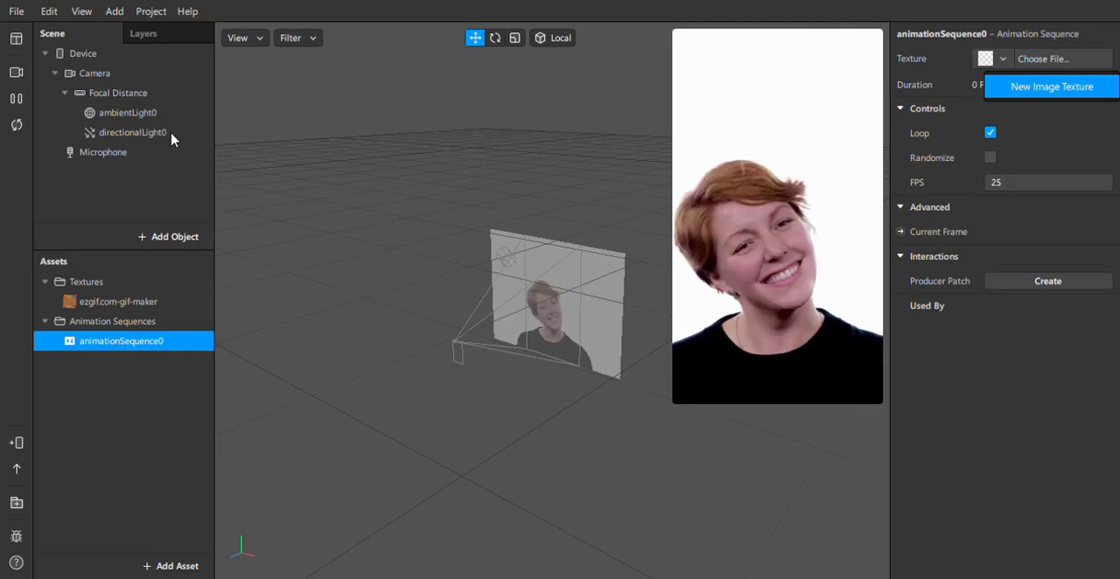
Delete the extra ezgif.com-gif-maker texture, keeping ezgif.com-gif-maker(1), and select animationSequence0.
click(145, 306)
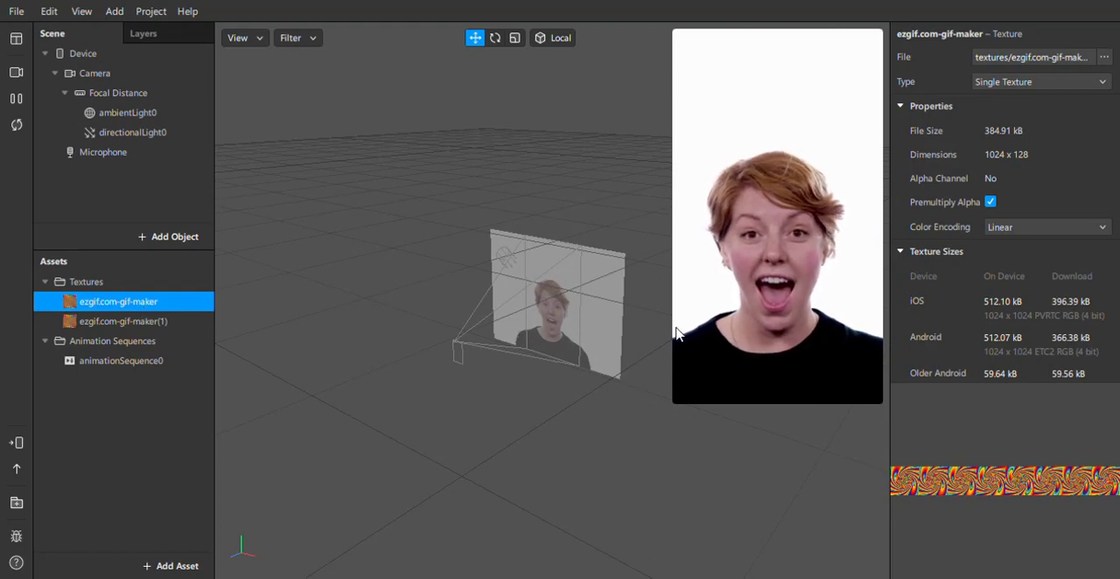
key(Delete)
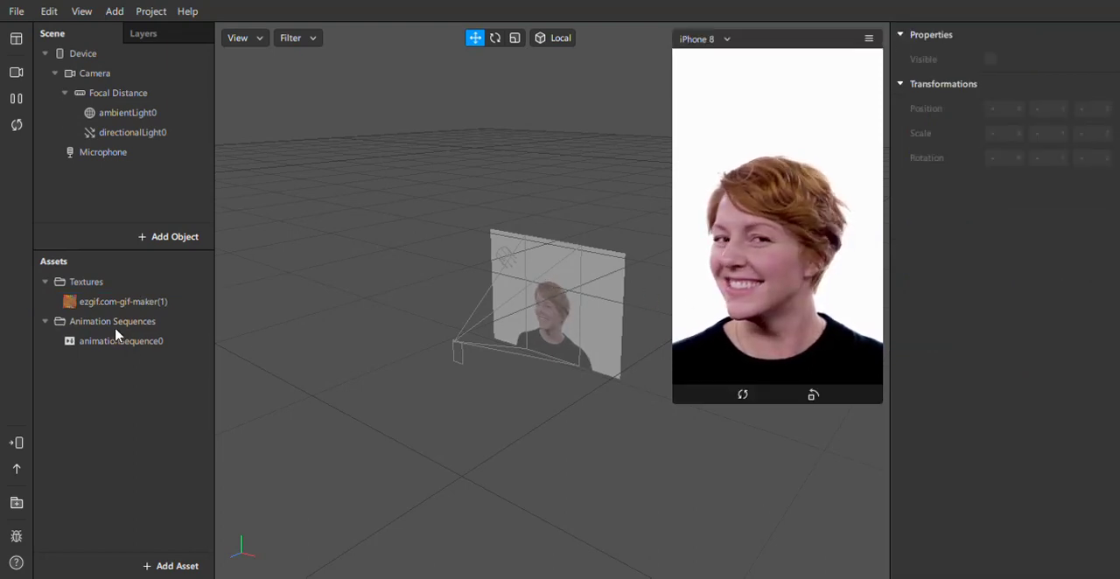
click(87, 303)
click(107, 322)
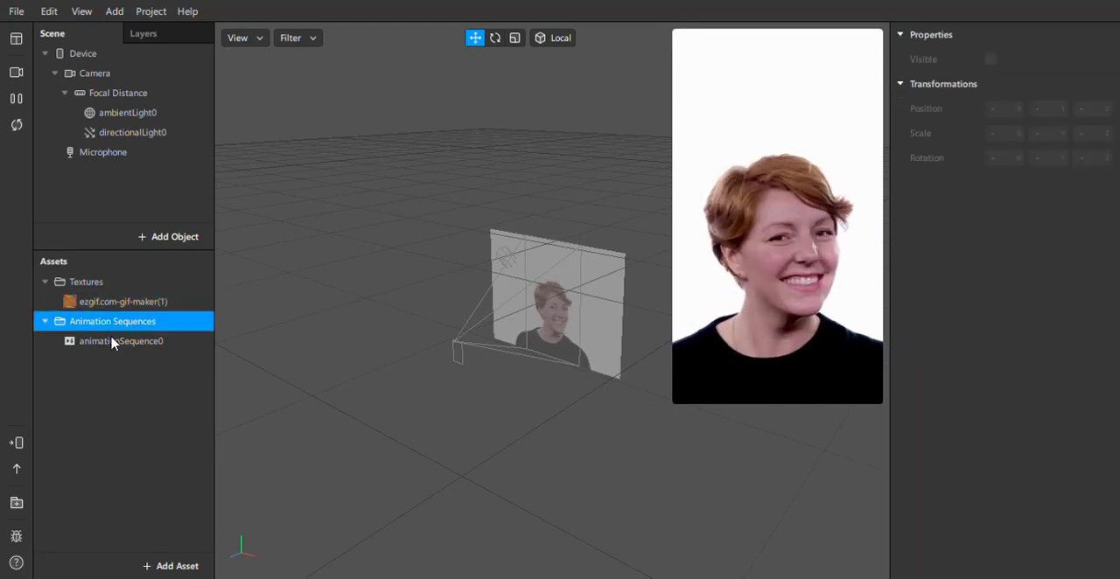
click(112, 342)
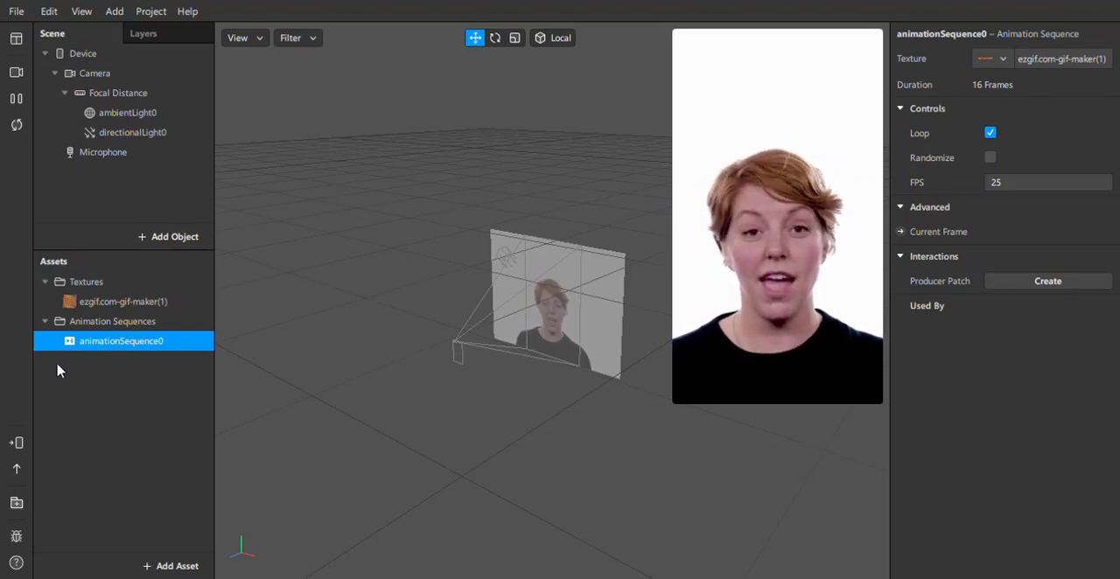
Add a canvas to the scene and a rectangle inside that canvas.
click(471, 541)
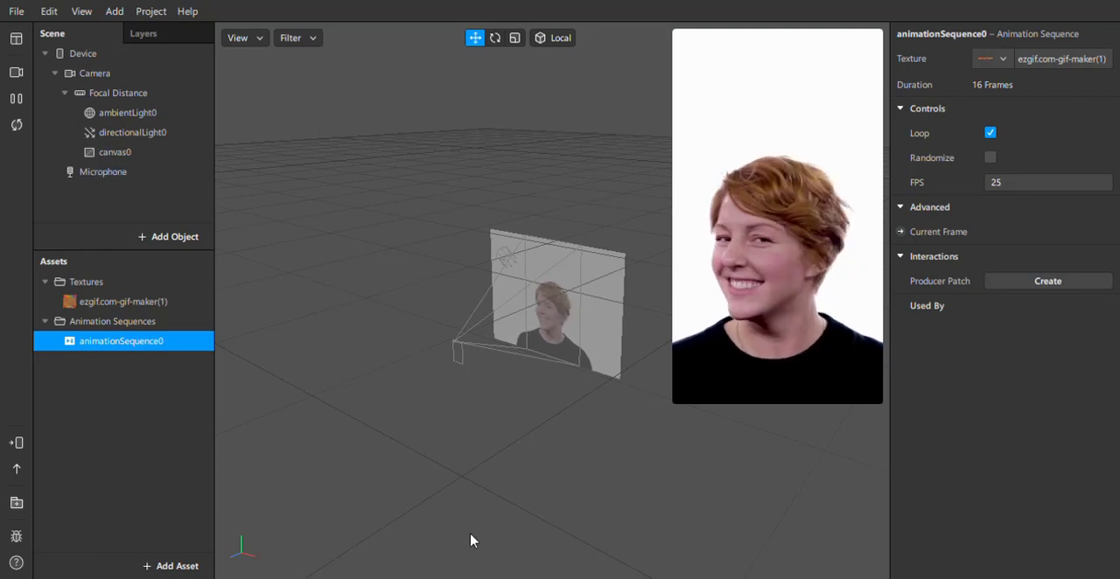
right_click(142, 161)
mouse_move(169, 168)
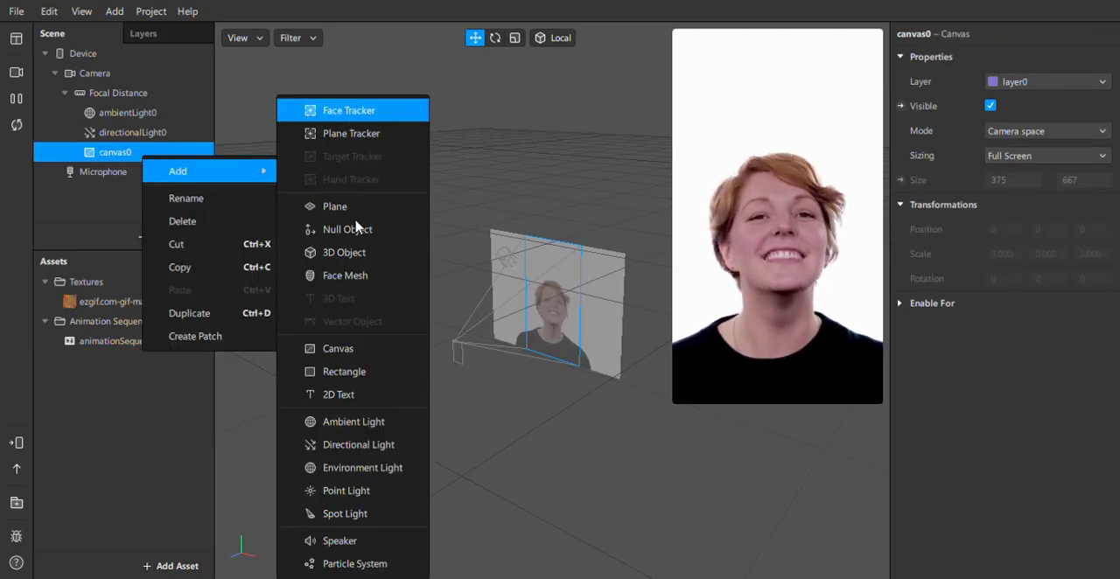
click(350, 371)
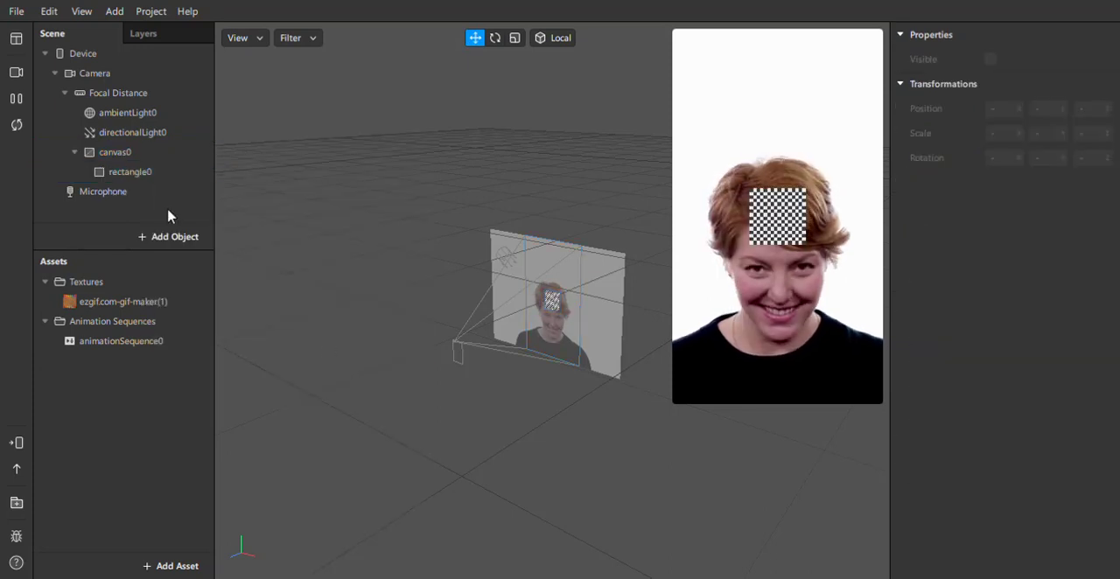
Paste three copies of rectangle0 into canvas0.
click(146, 178)
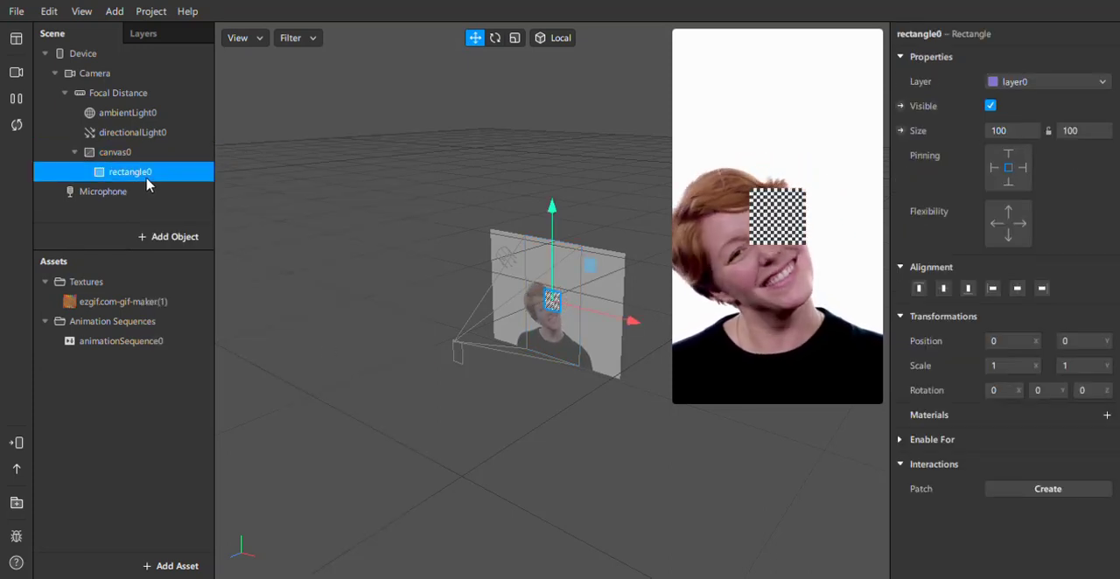
right_click(146, 181)
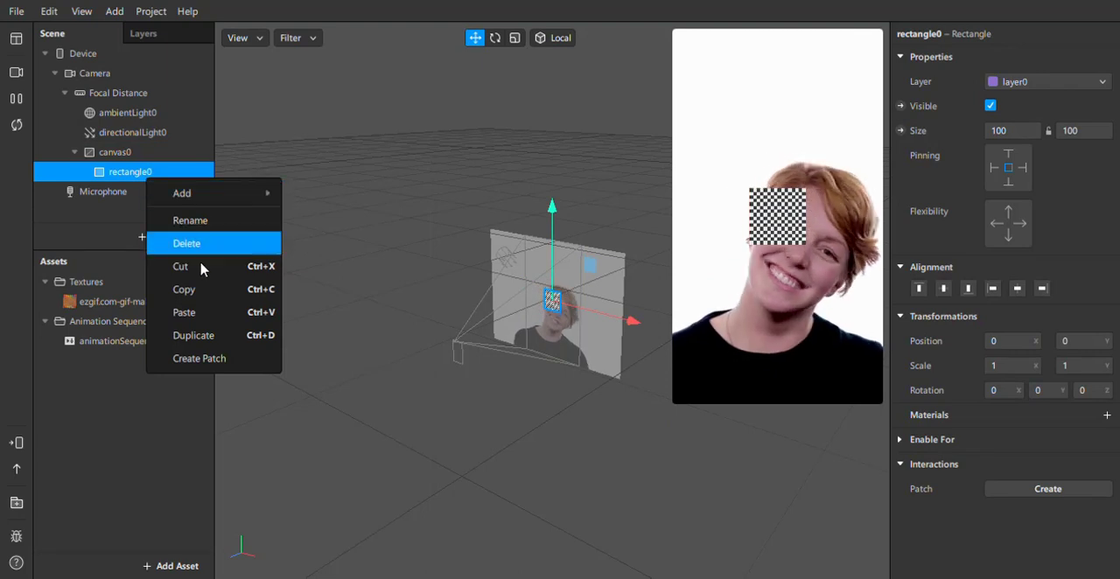
click(194, 312)
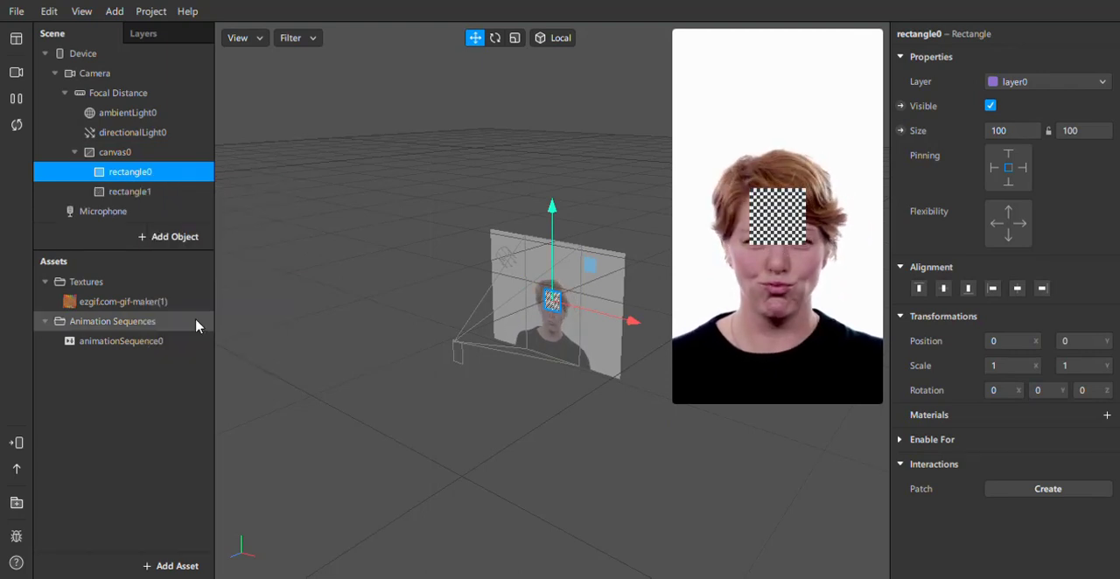
key(ctrl+v)
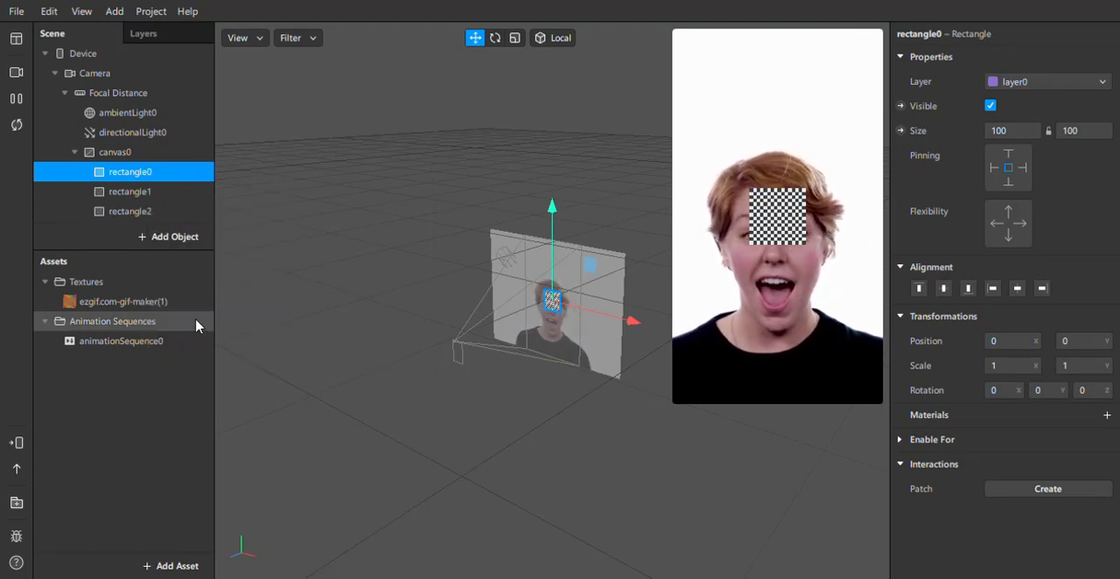
scroll(161, 173, down, 1)
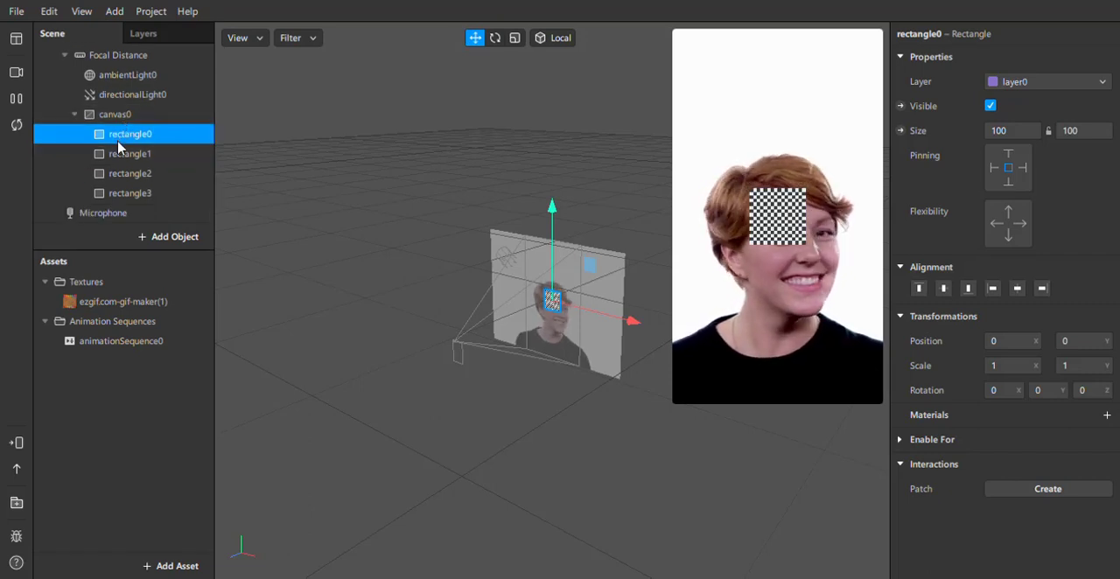
Set all four rectangles together to fill the canvas width and height.
shift+click(121, 154)
shift+click(124, 173)
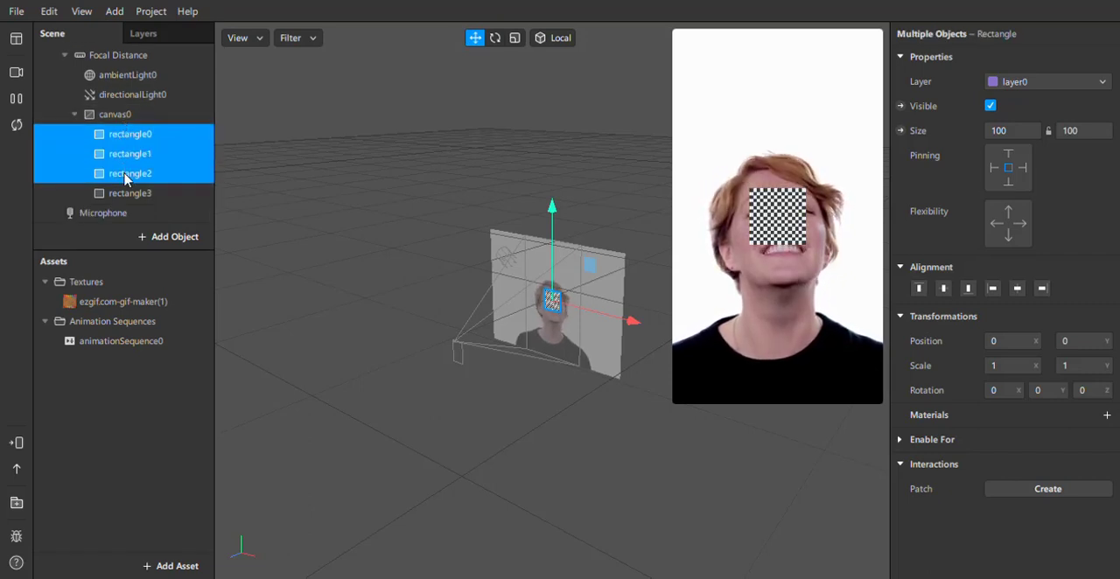
shift+click(127, 193)
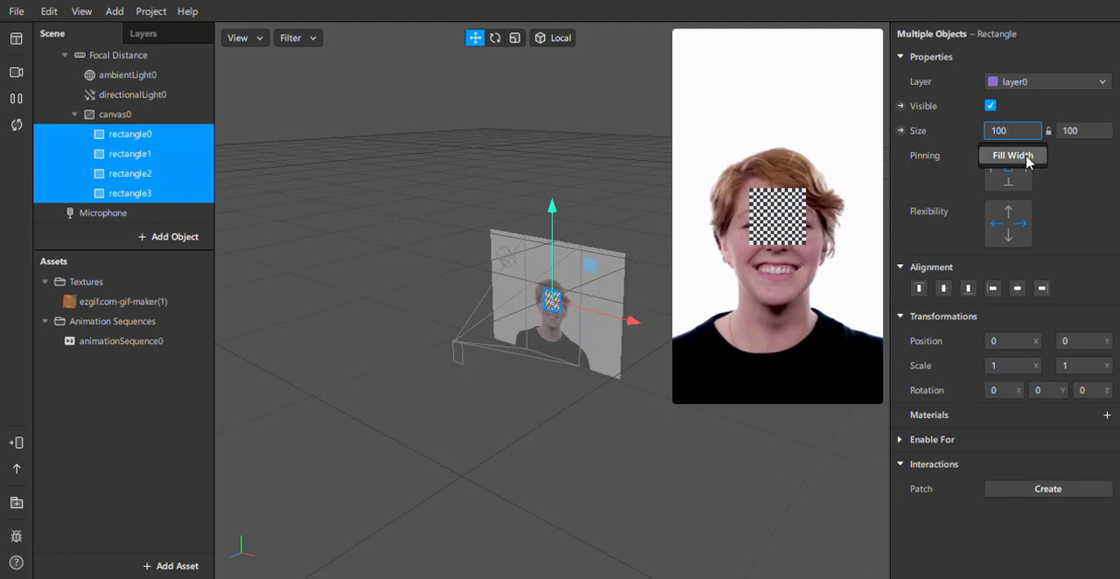
click(1028, 162)
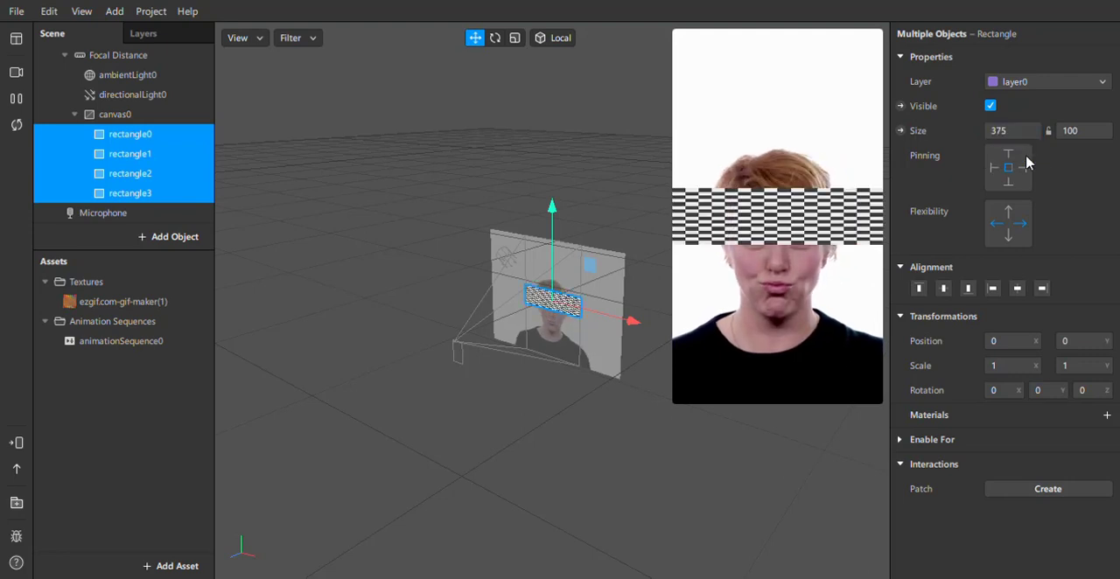
click(1085, 156)
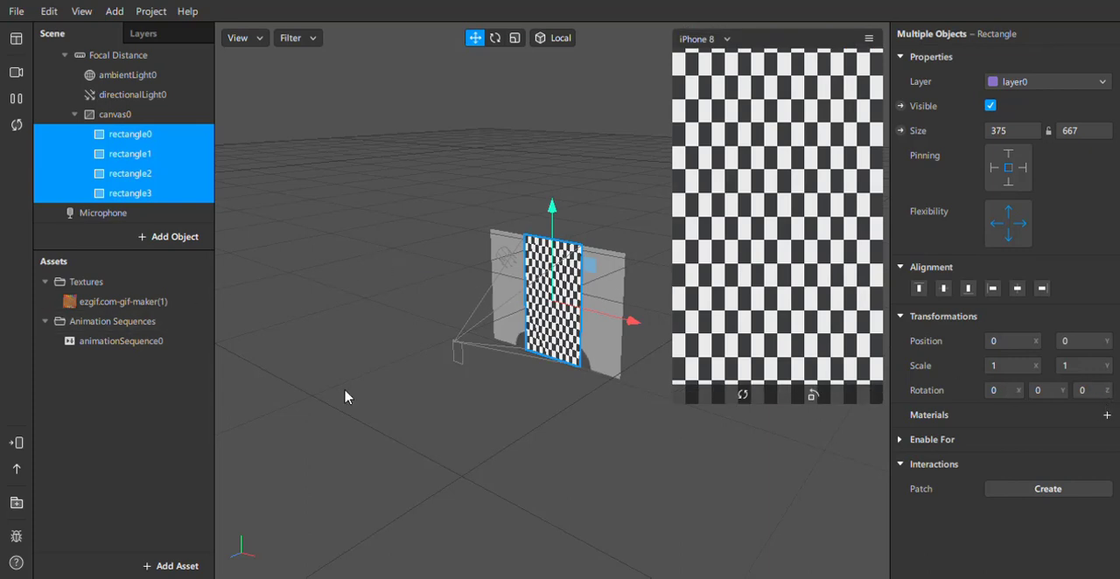
Create a separate new material for rectangle0 and another for rectangle1.
click(91, 135)
click(102, 157)
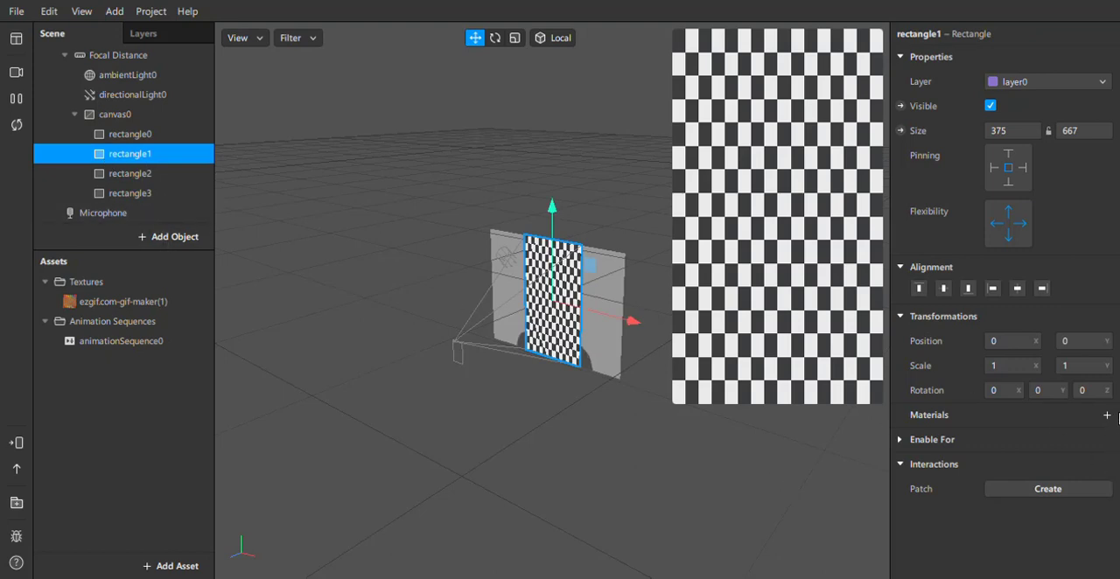
click(131, 136)
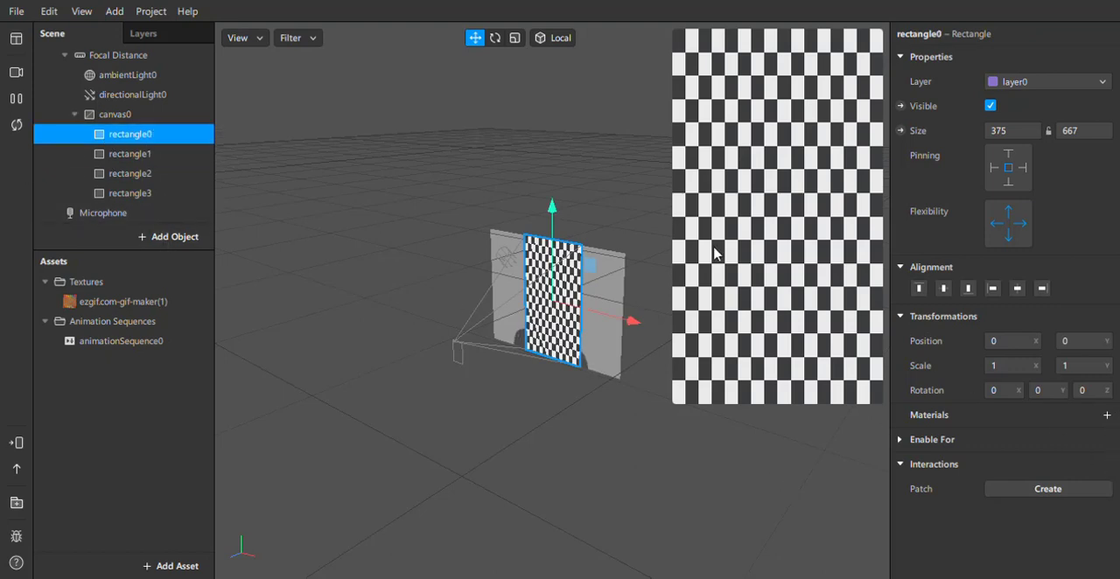
click(1106, 416)
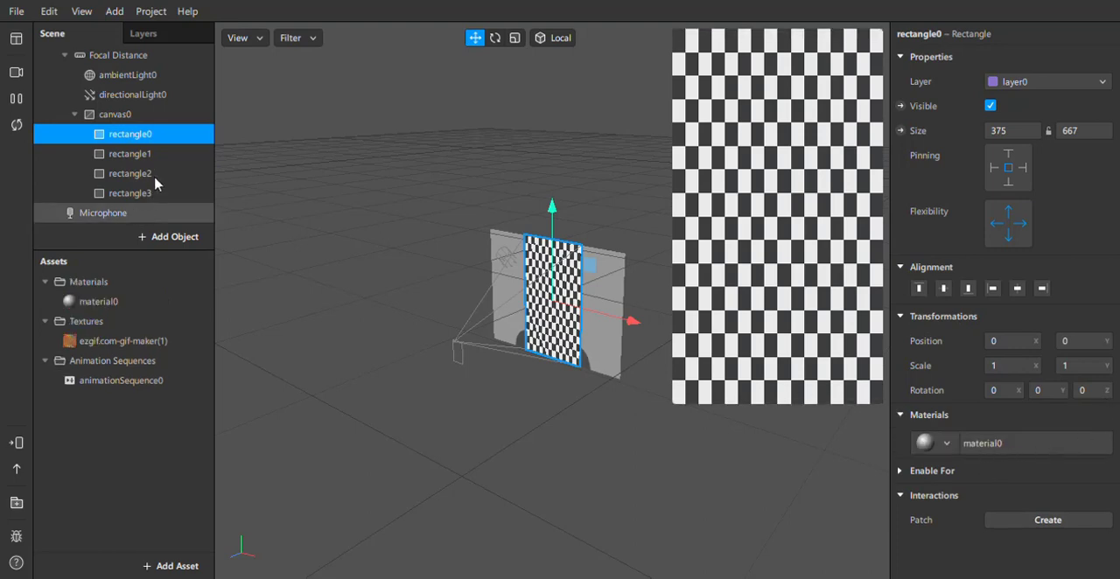
click(145, 155)
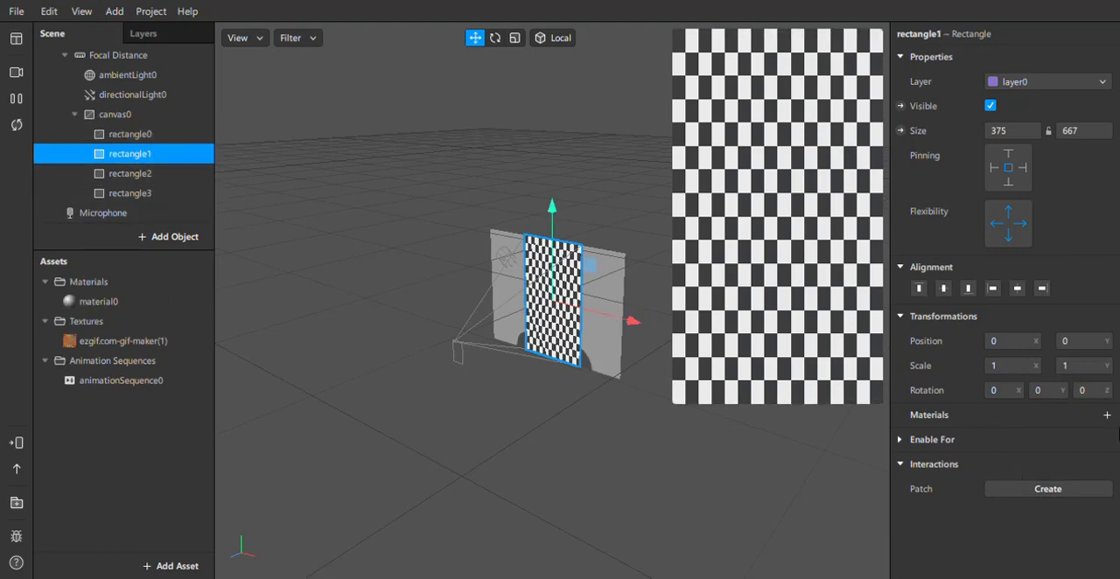
click(1106, 417)
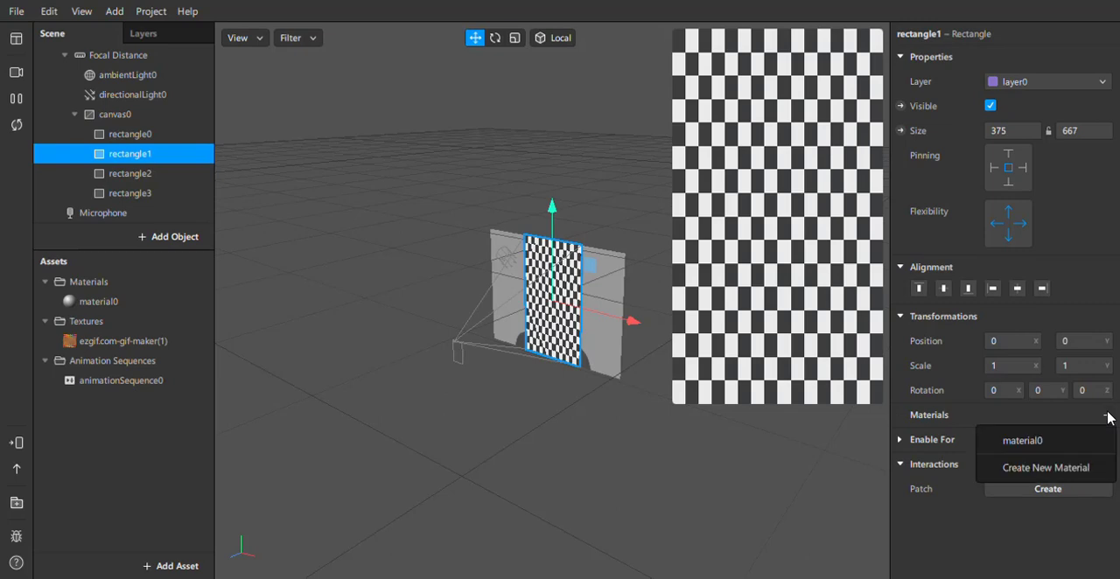
click(1076, 468)
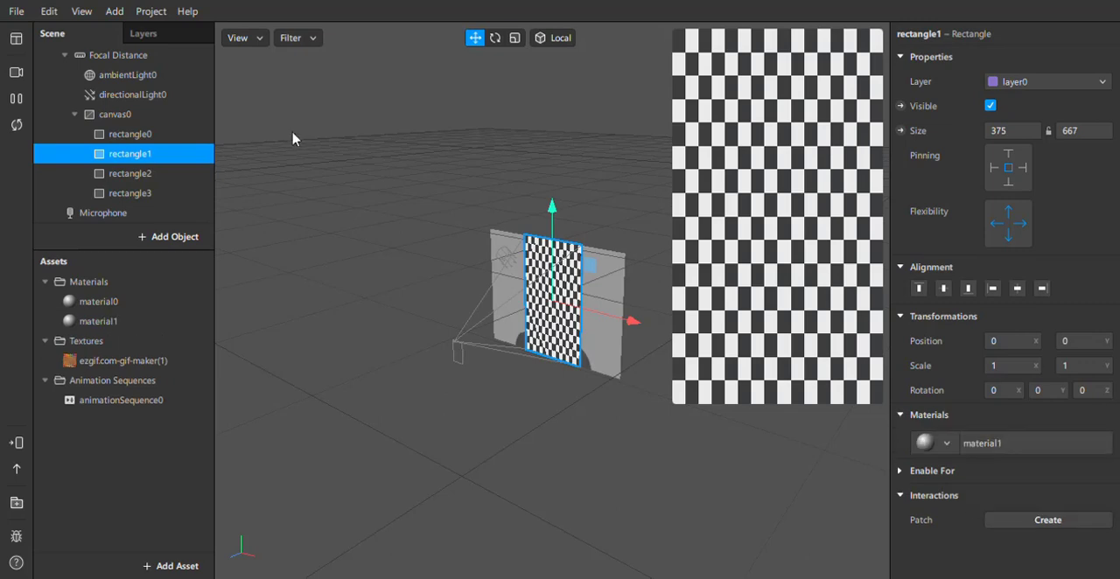
Create a separate new material for rectangle2 and another for rectangle3.
click(128, 175)
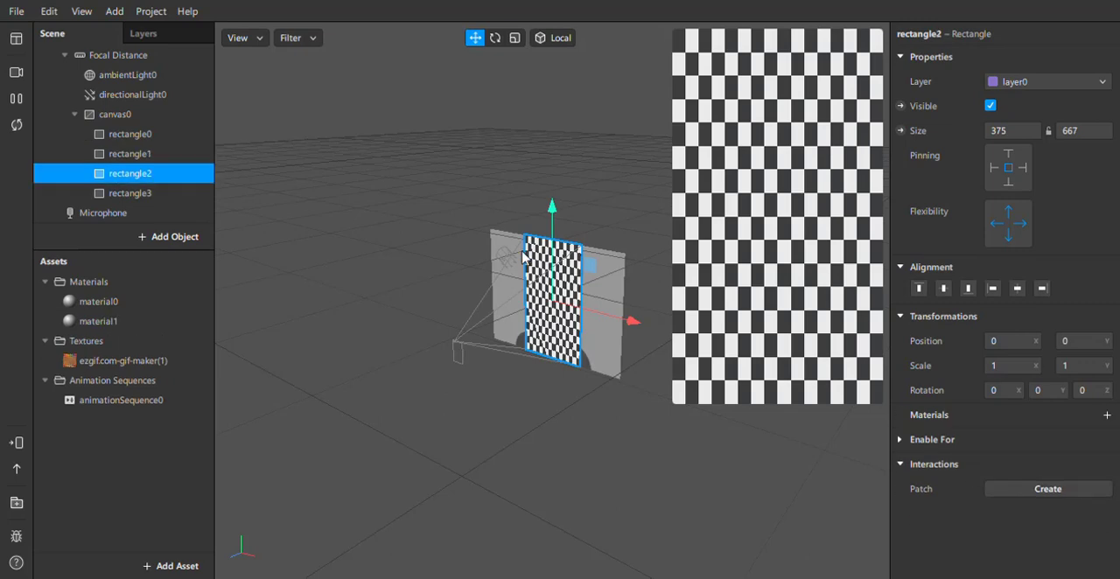
click(1106, 416)
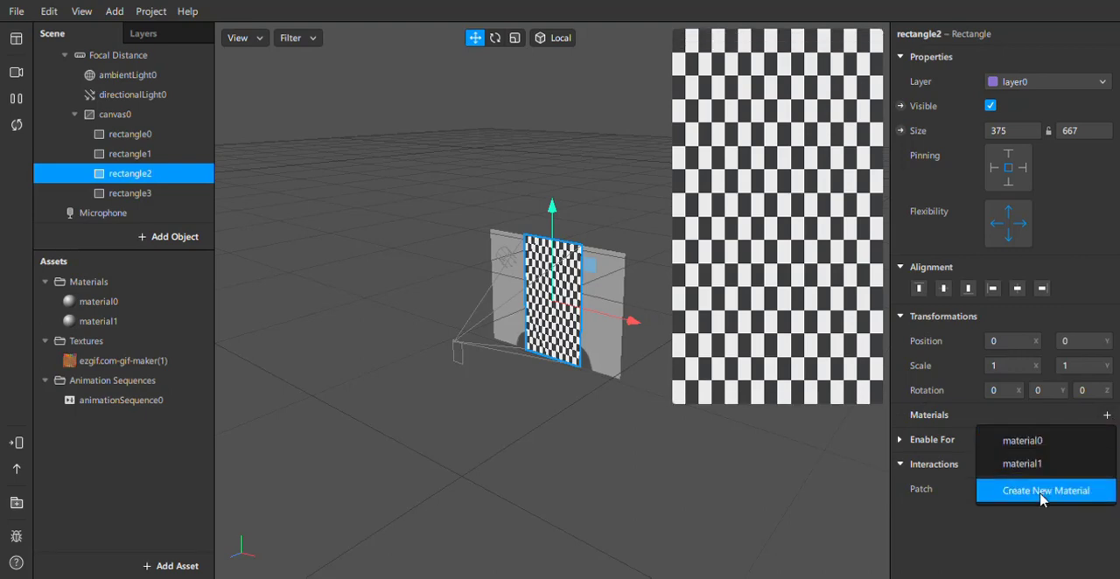
click(1007, 492)
click(94, 196)
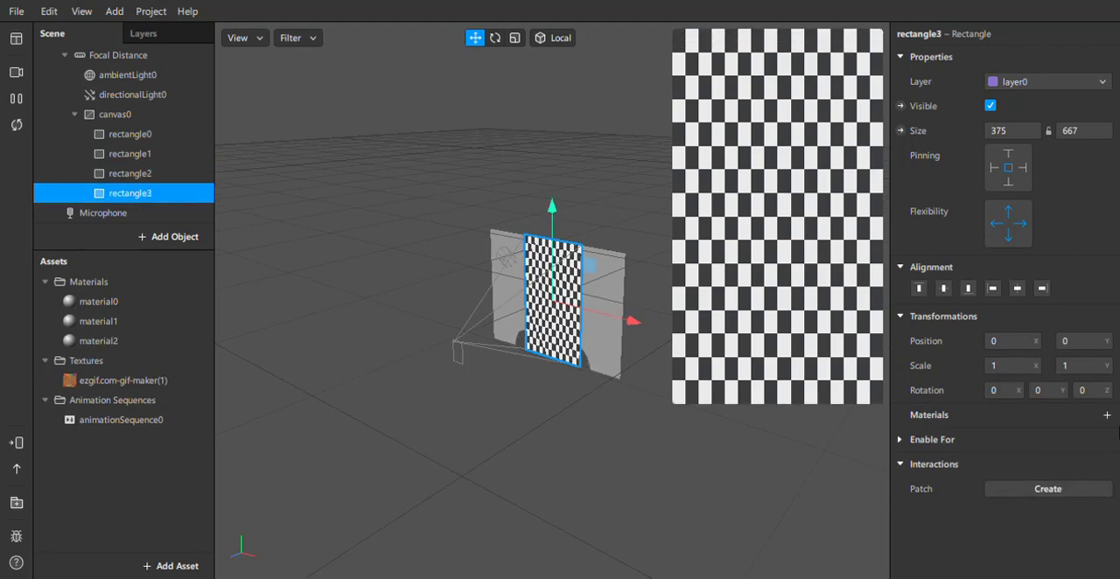
click(1107, 419)
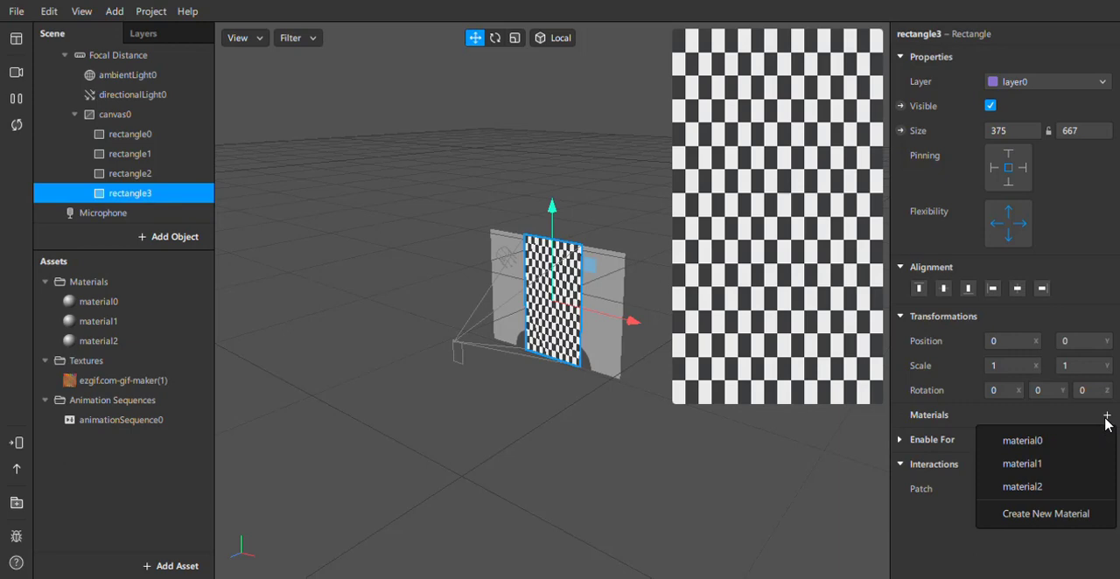
click(1027, 516)
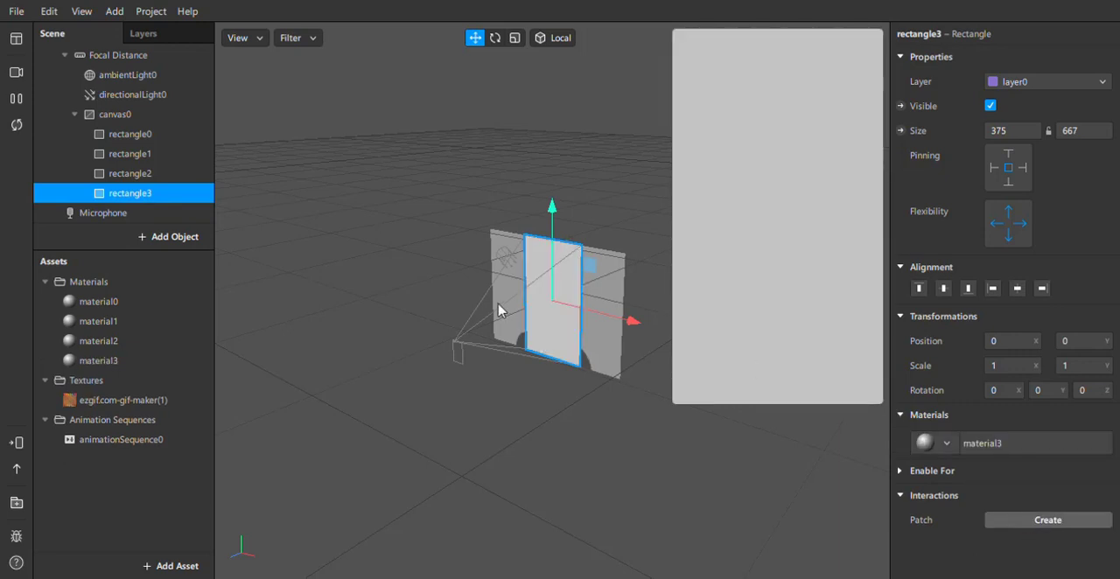
Reduce the opacity of material0, material1, material2 and material3 together to 22%.
click(124, 139)
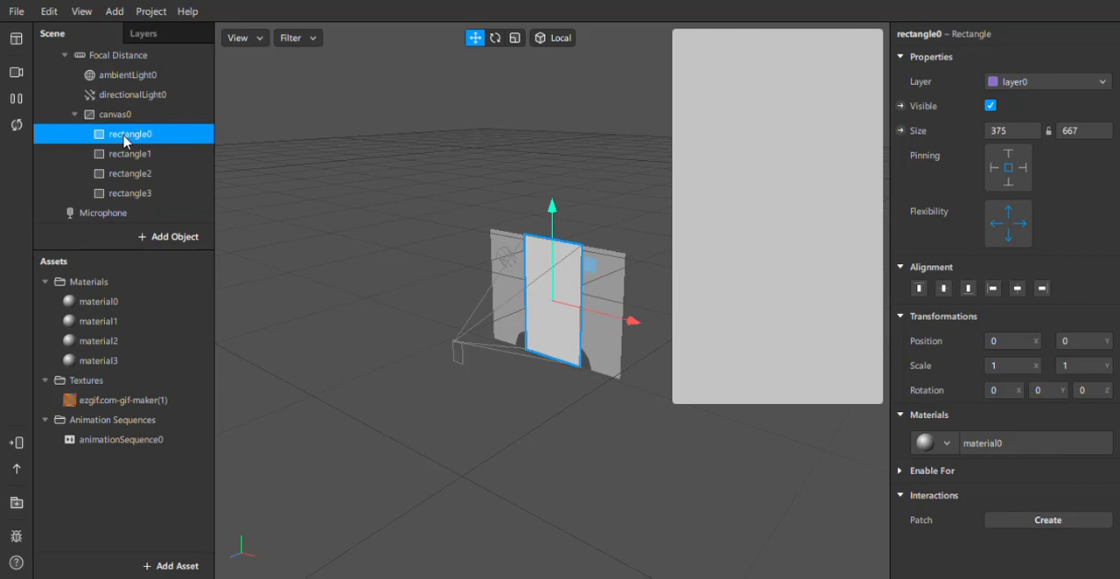
click(95, 303)
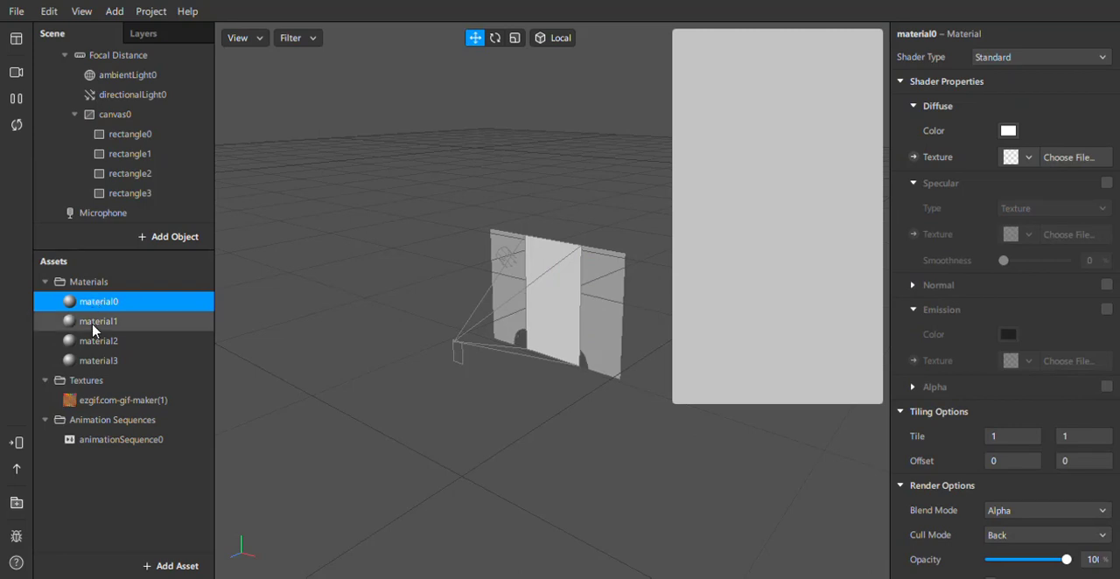
ctrl+click(96, 321)
ctrl+click(96, 342)
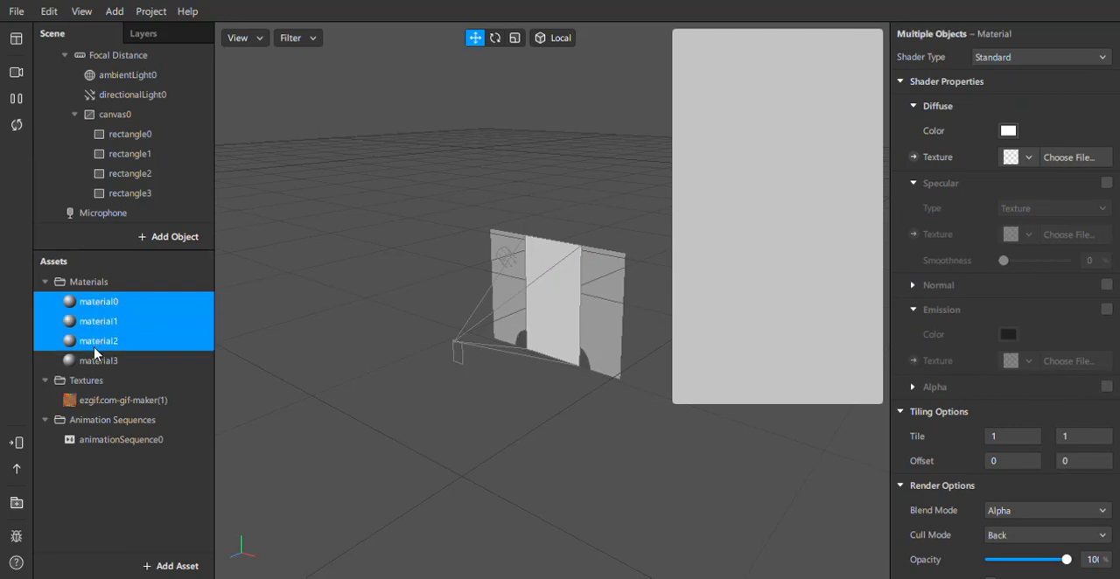
ctrl+click(94, 348)
ctrl+click(98, 359)
ctrl+click(94, 342)
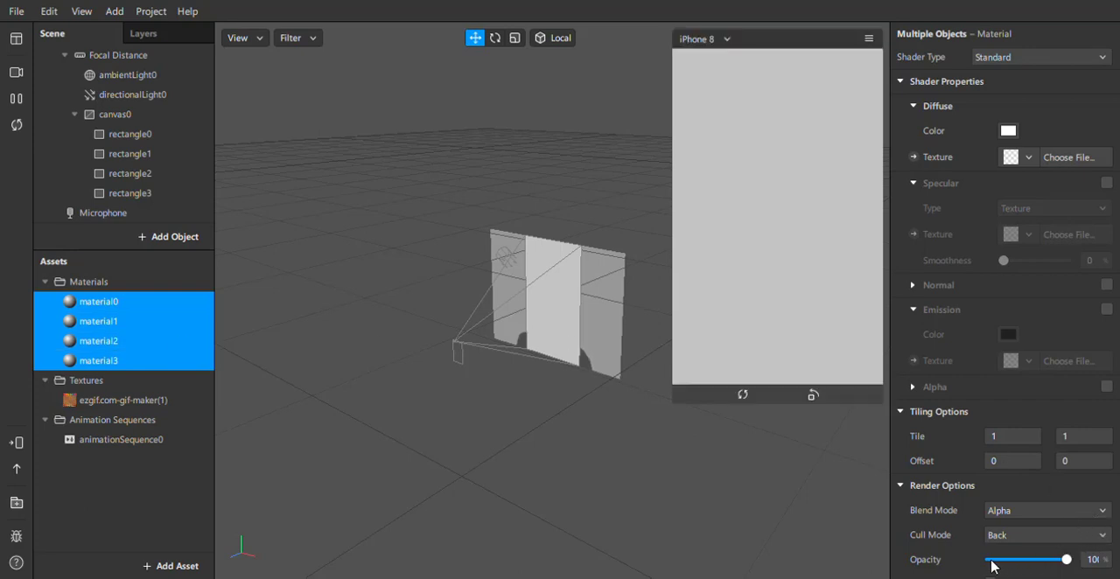
mouse_move(991, 560)
mouse_down()
mouse_move(1016, 561)
mouse_move(1002, 561)
mouse_up()
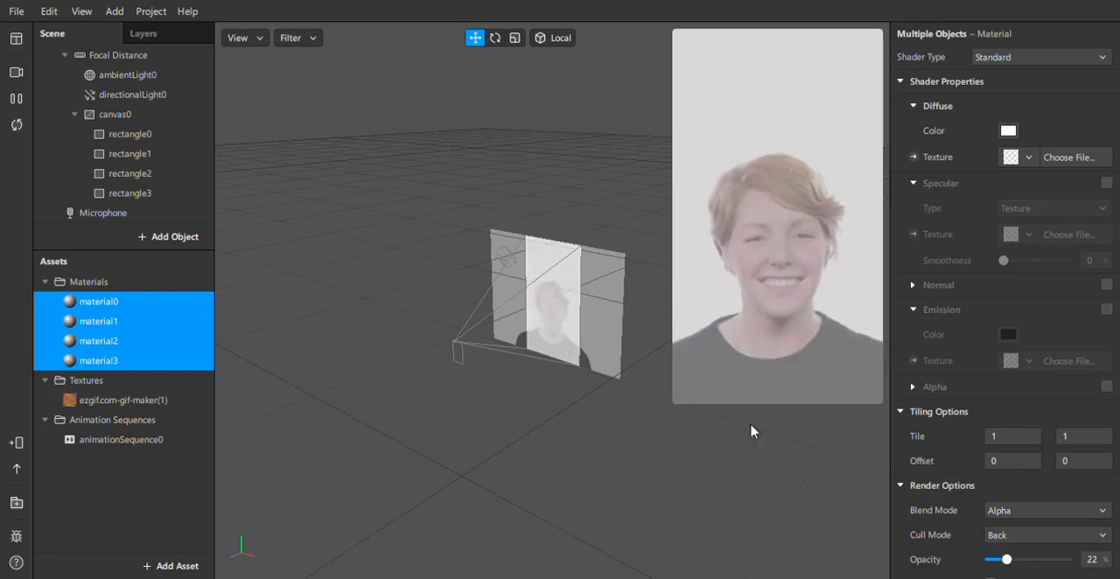
Assign animationSequence0 as the diffuse texture of material0 and set its opacity to 95%.
click(117, 138)
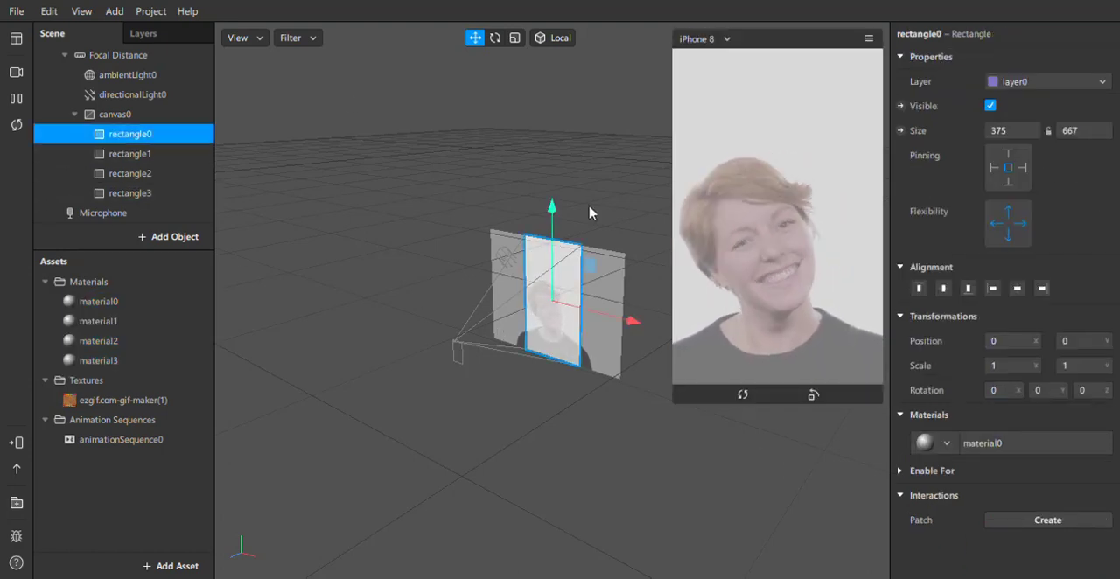
click(92, 302)
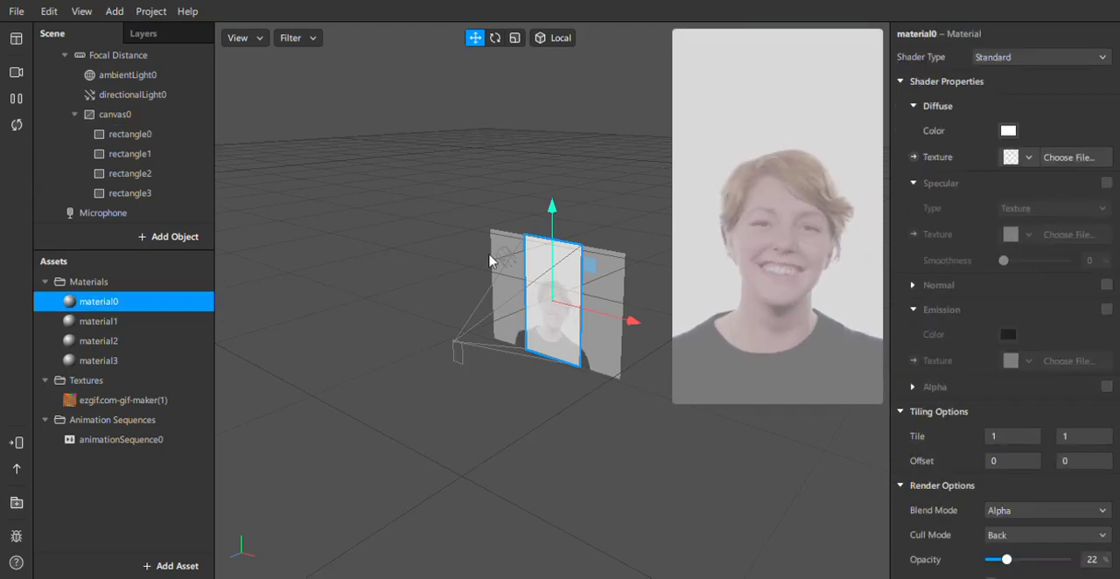
click(1024, 163)
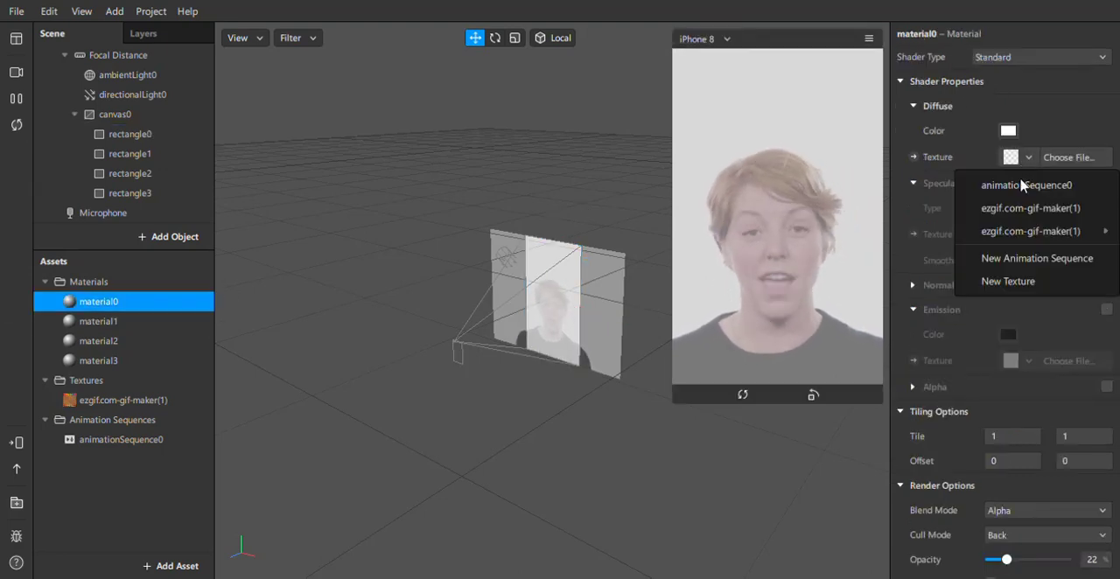
click(1024, 185)
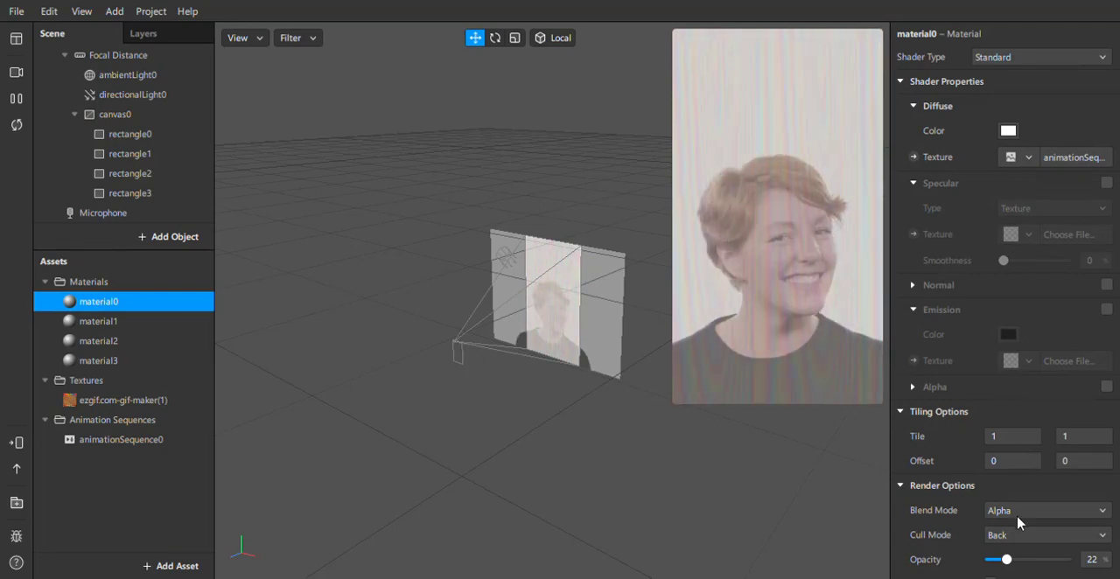
click(1063, 560)
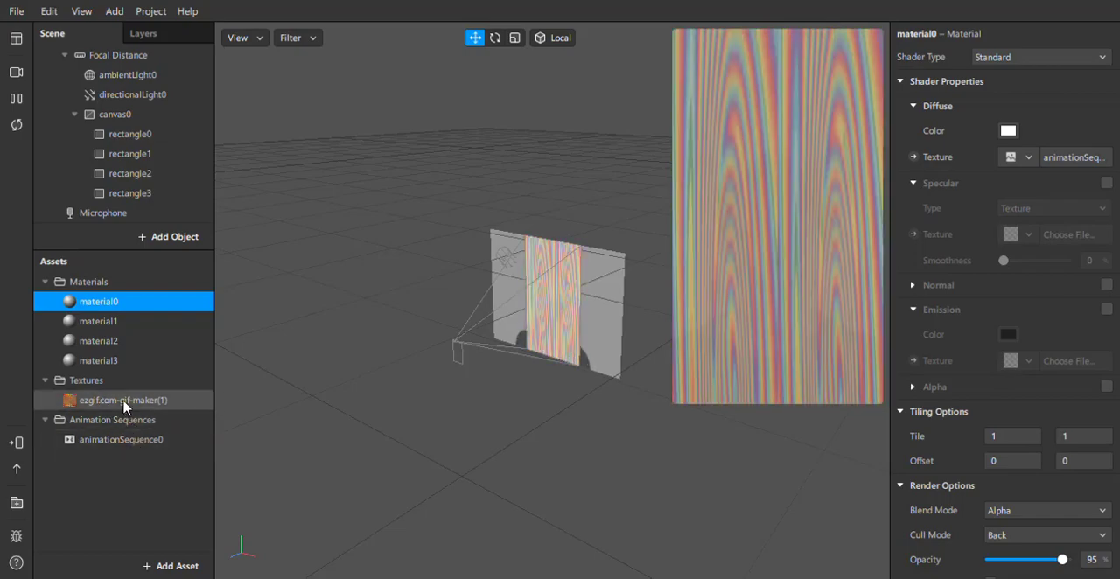
Set the sprite sheet grid of the ezgif.com-gif-maker(1) texture to 1 row, 8 columns and 8 sprites.
click(124, 403)
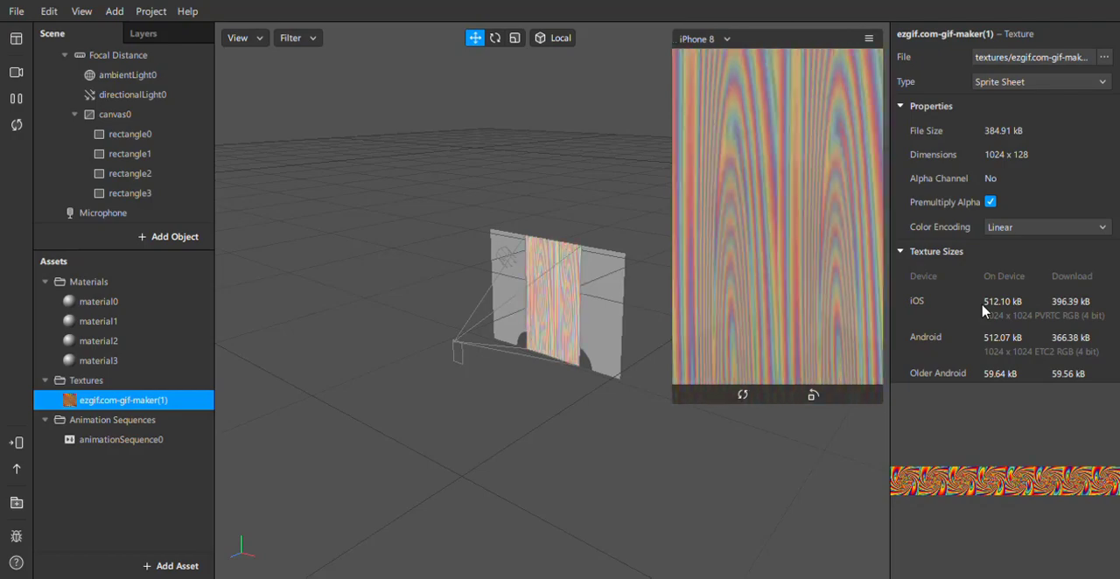
scroll(985, 311, down, 6)
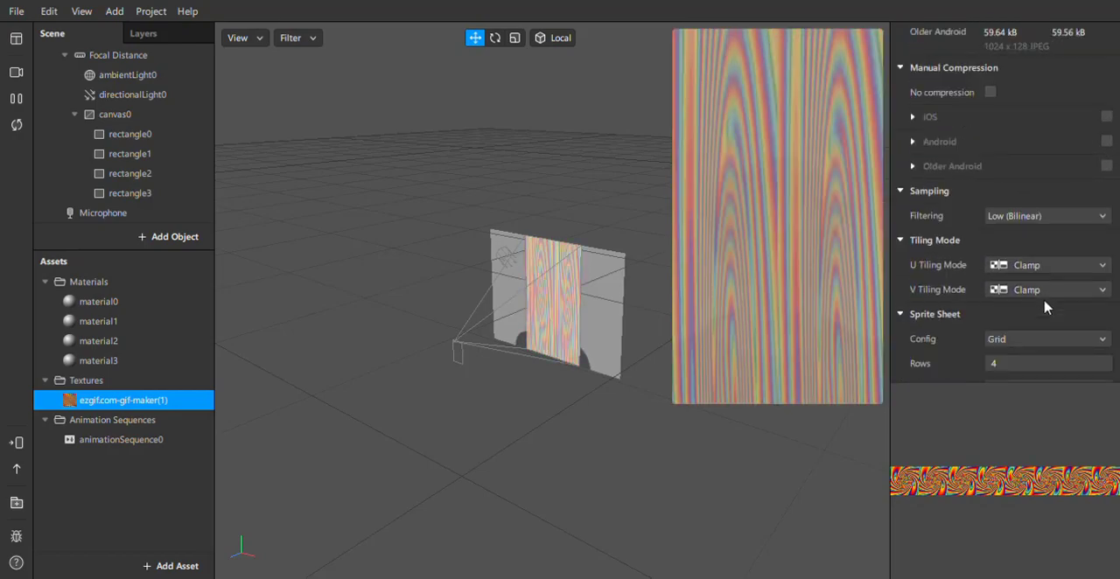
scroll(1046, 308, down, 2)
click(1021, 311)
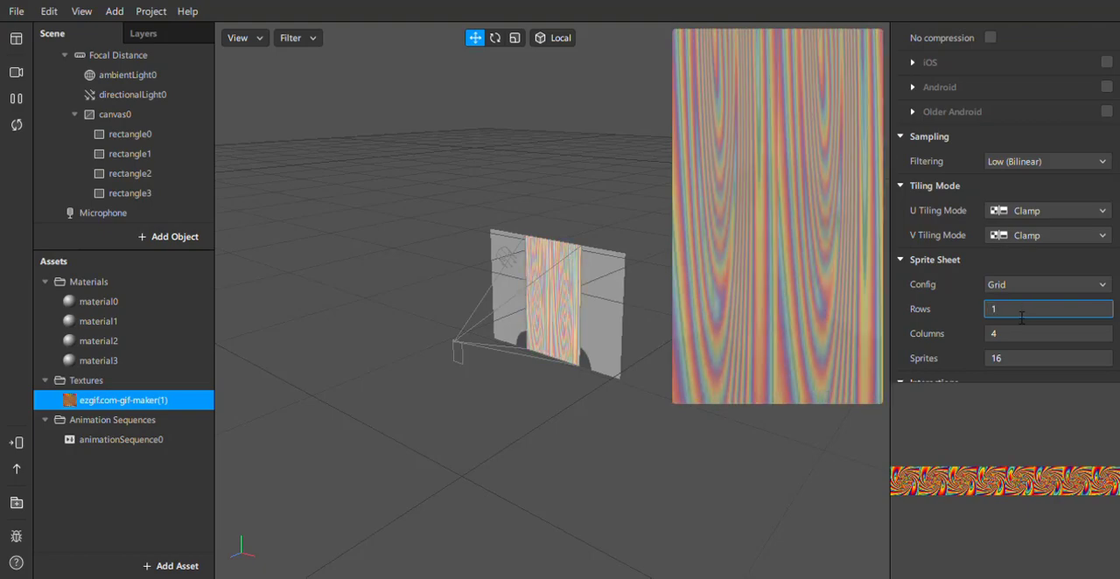
click(1010, 360)
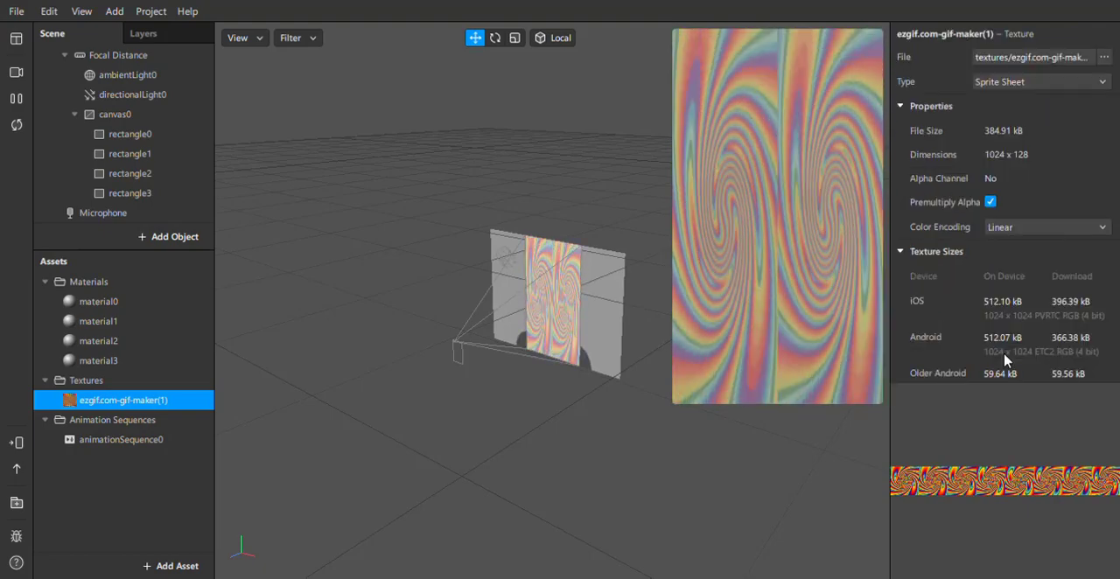
scroll(1004, 358, down, 10)
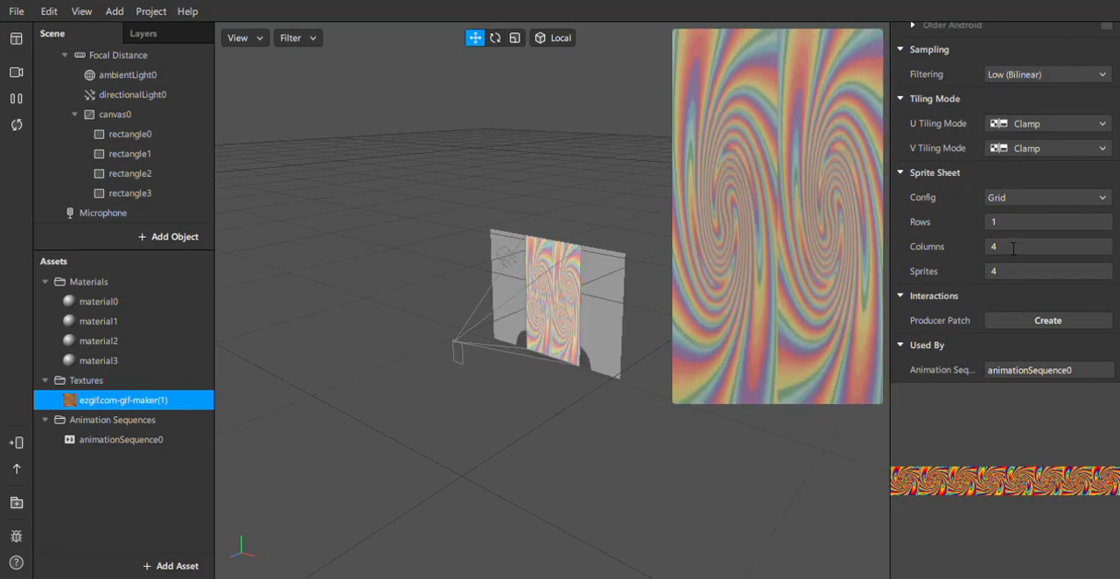
click(1013, 247)
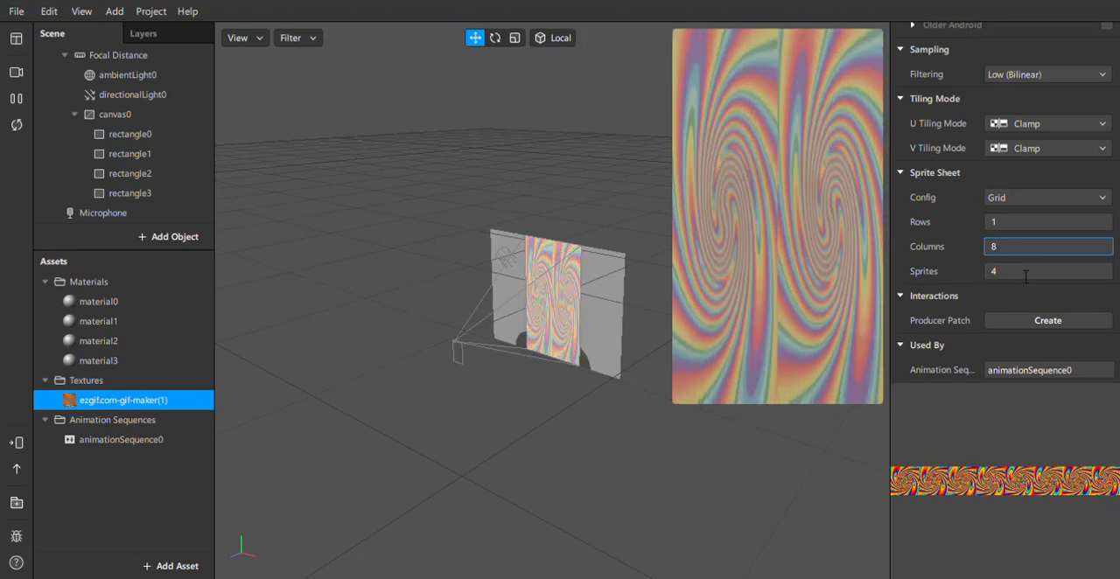
click(1025, 276)
scroll(1019, 276, down, 8)
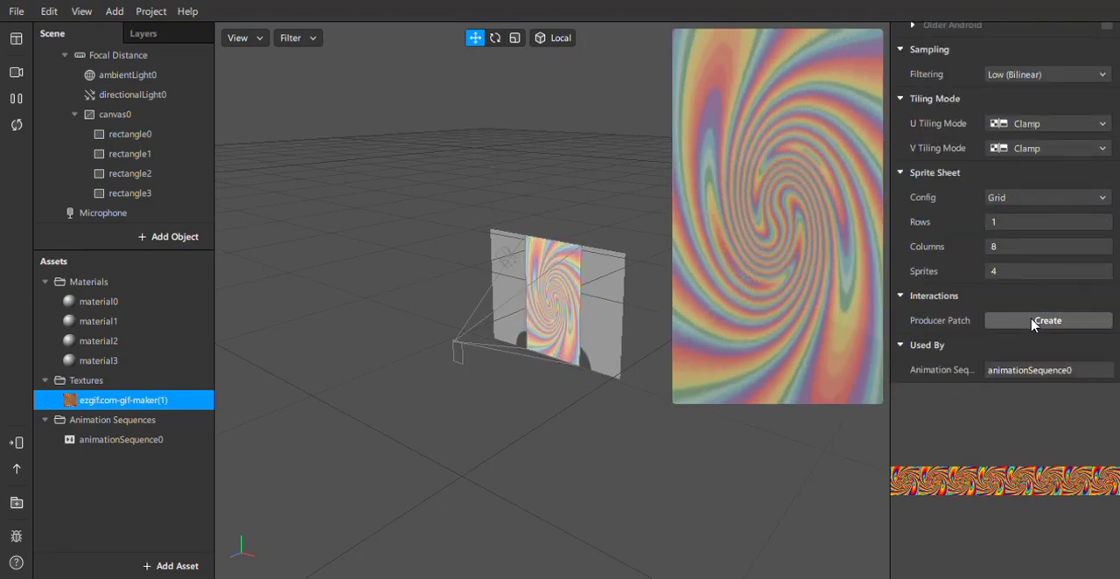
click(1017, 274)
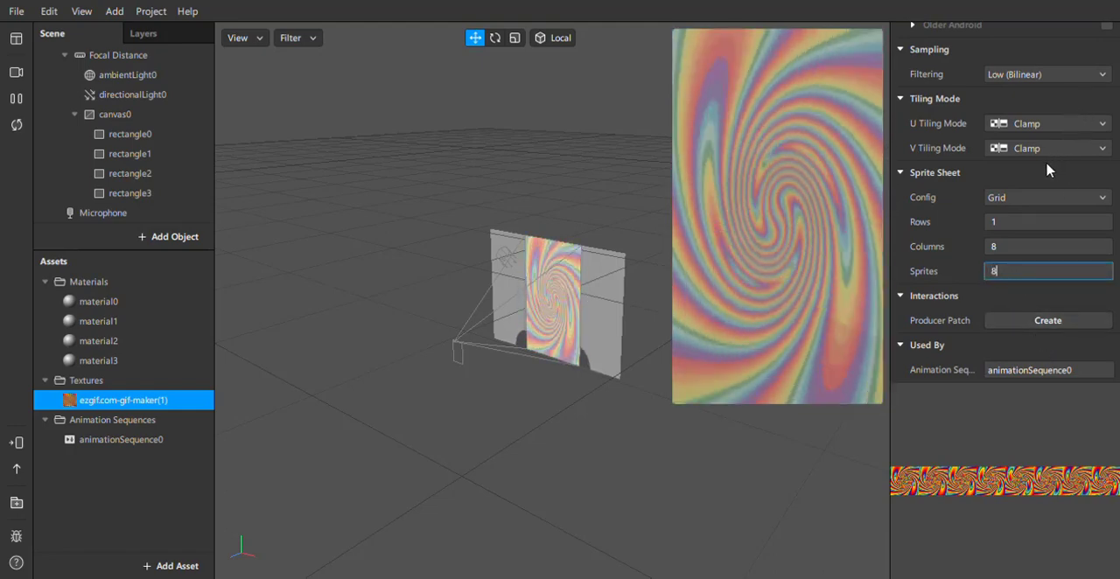
scroll(1049, 169, up, 8)
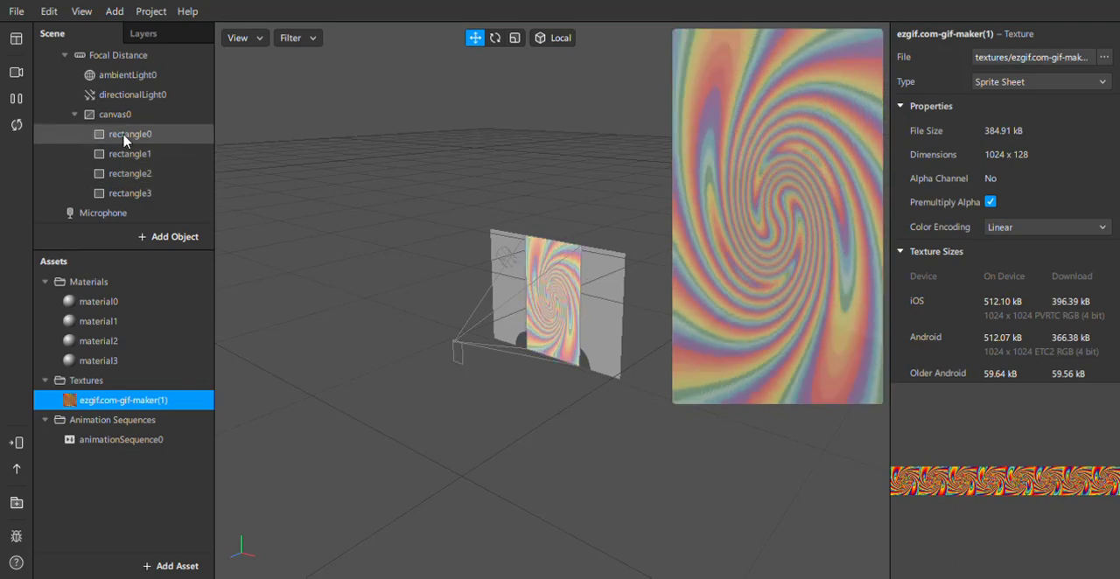
Set the opacity of material0, used by rectangle0, to 0%.
click(527, 317)
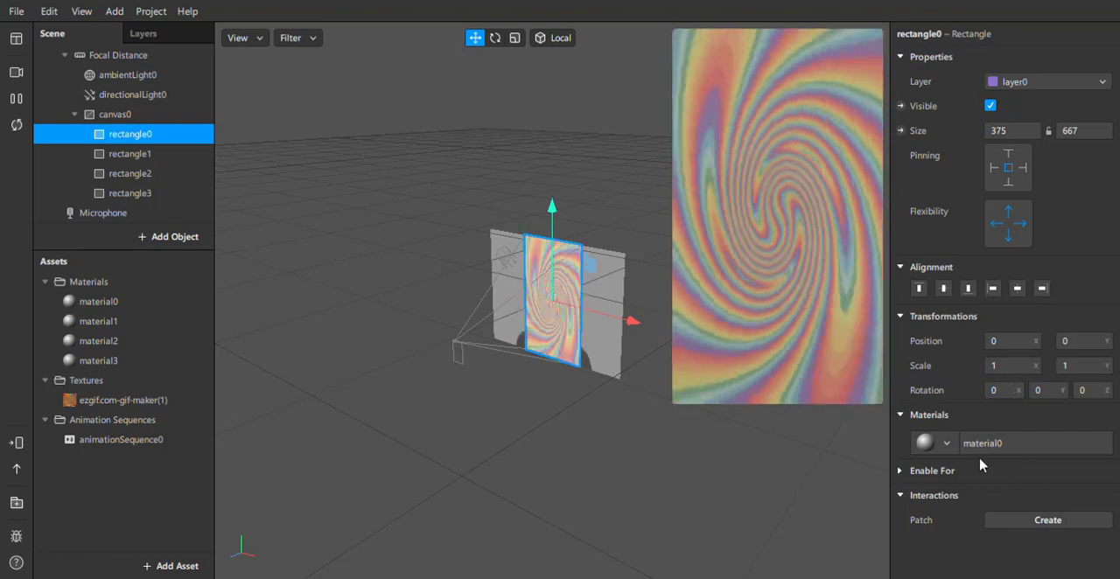
click(118, 296)
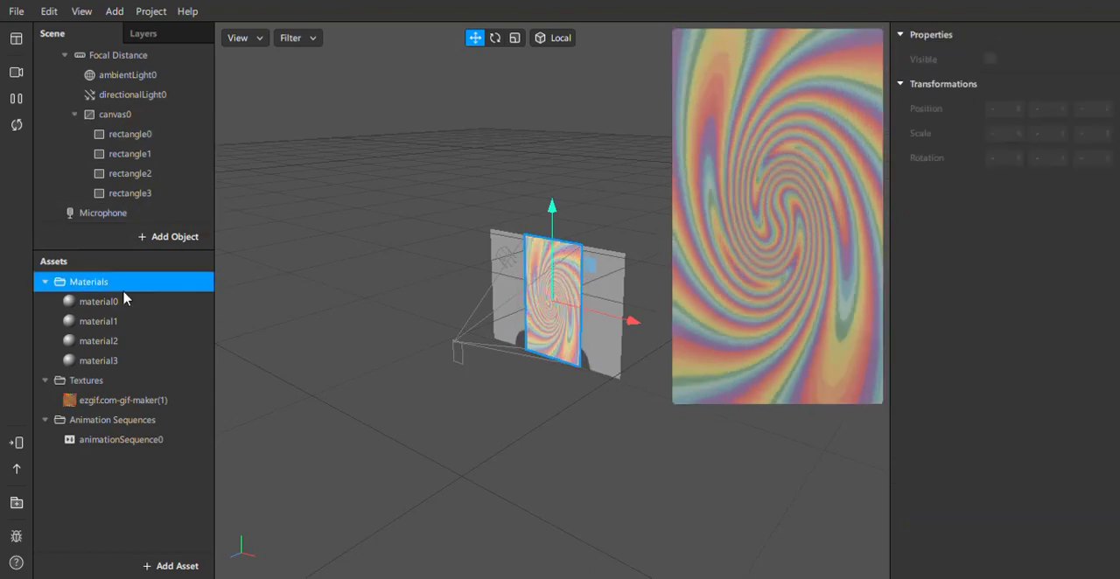
click(110, 306)
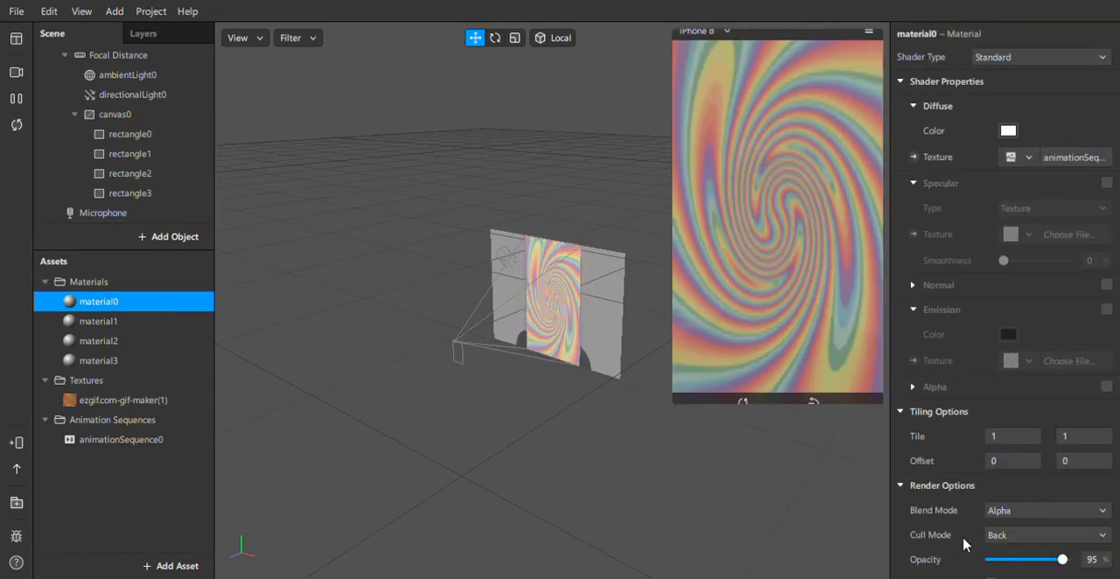
click(990, 564)
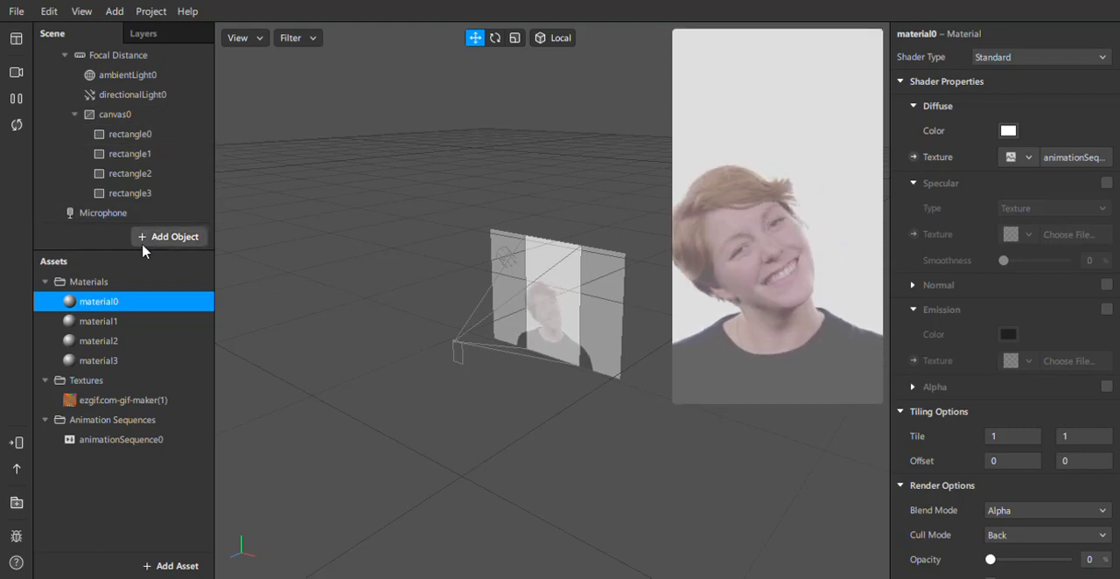
Add a texture extraction to the Camera.
scroll(120, 103, up, 2)
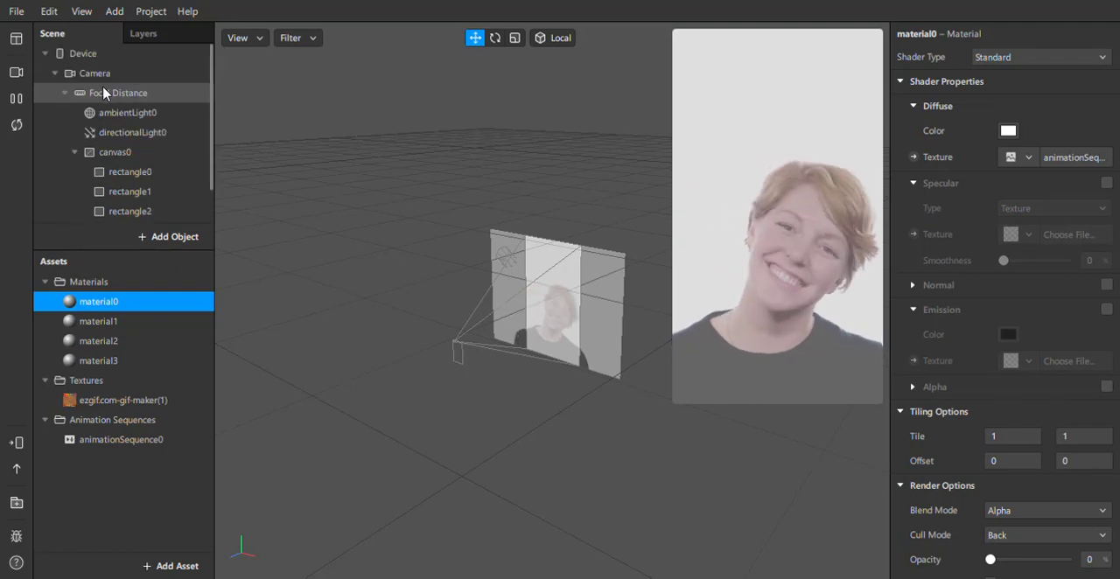
click(95, 73)
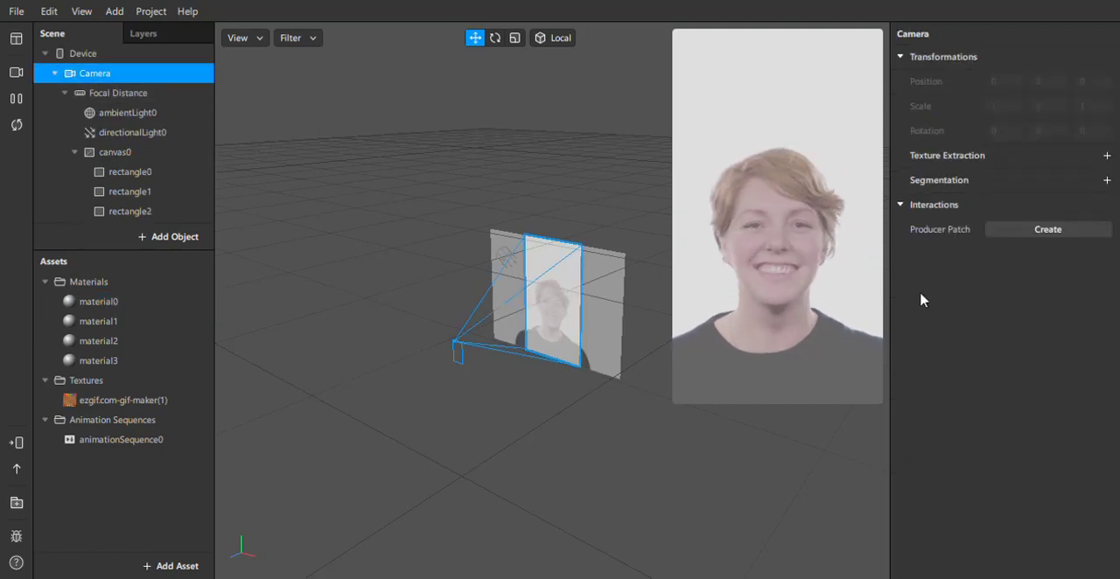
click(1107, 156)
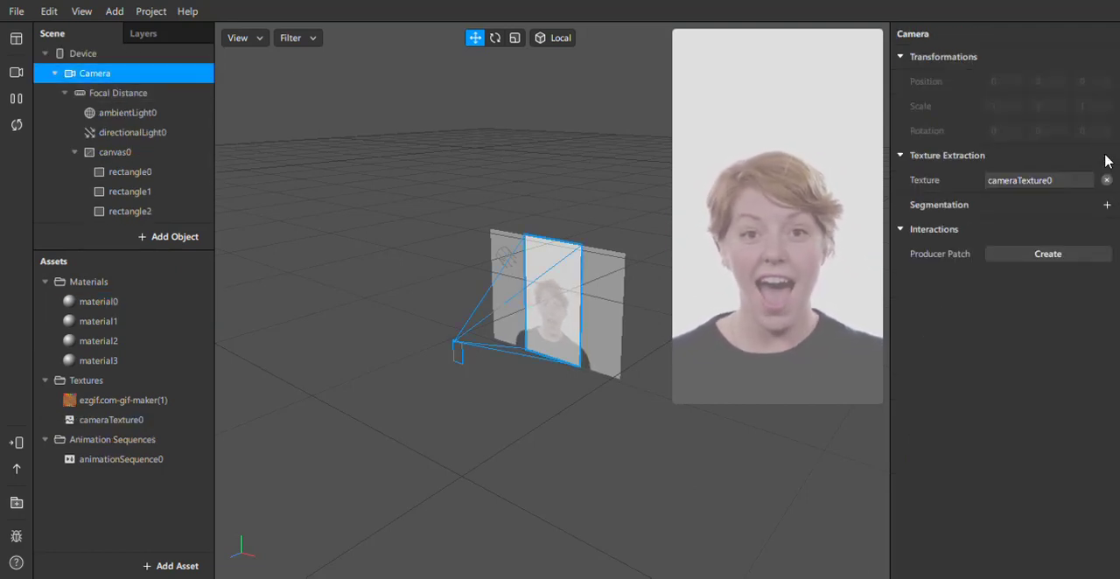
click(116, 194)
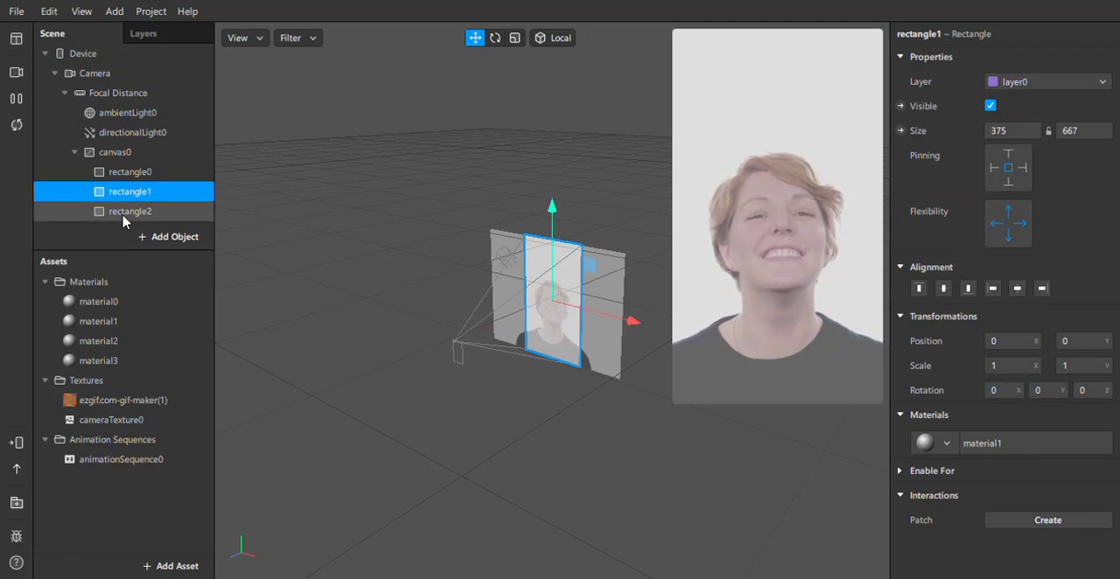
shift+click(122, 219)
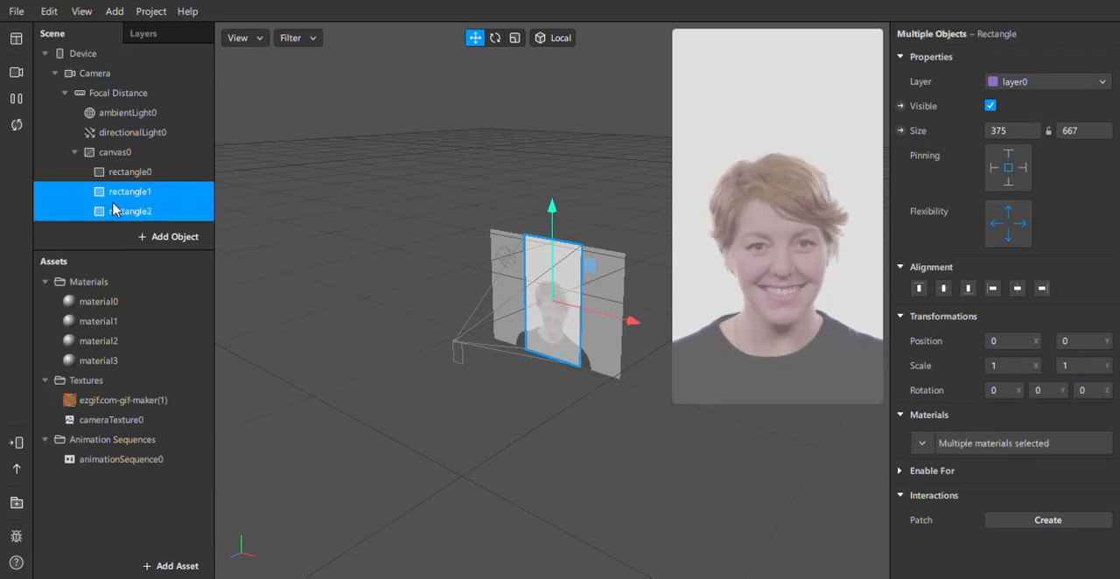
scroll(112, 208, down, 1)
shift+click(106, 200)
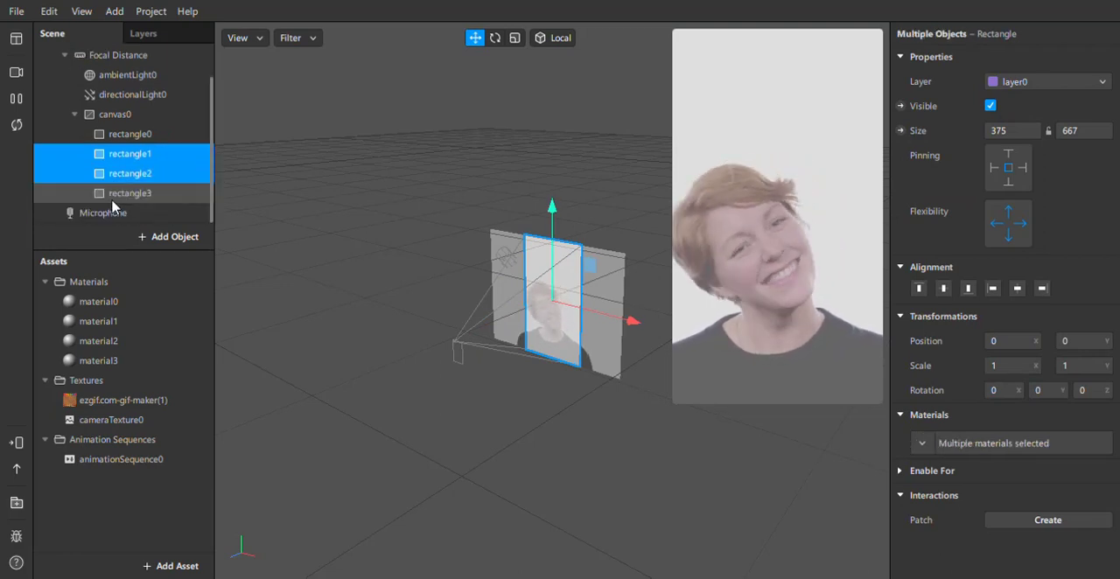
click(1101, 83)
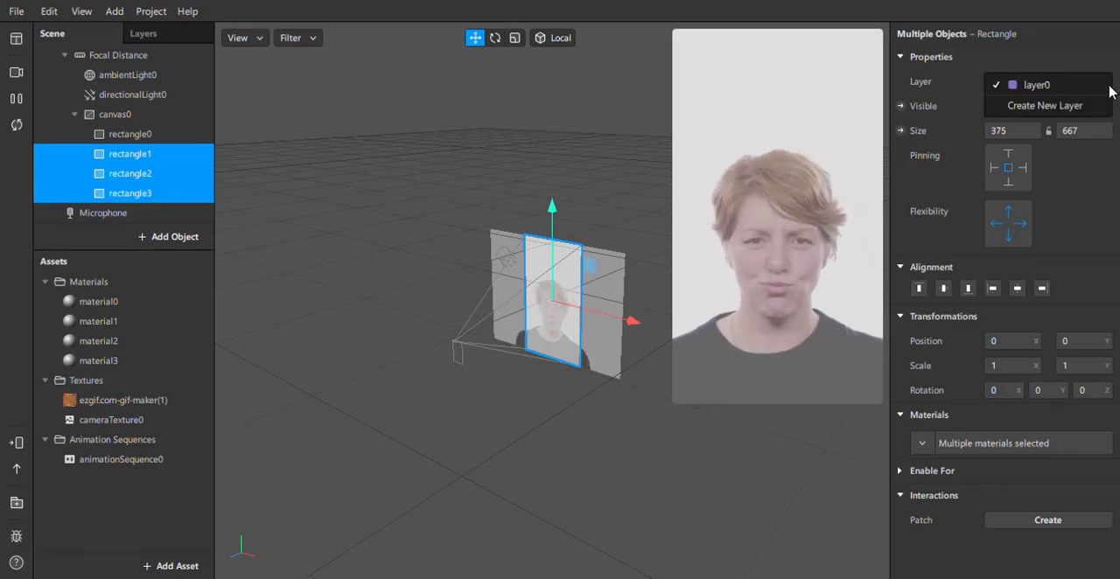
click(1068, 65)
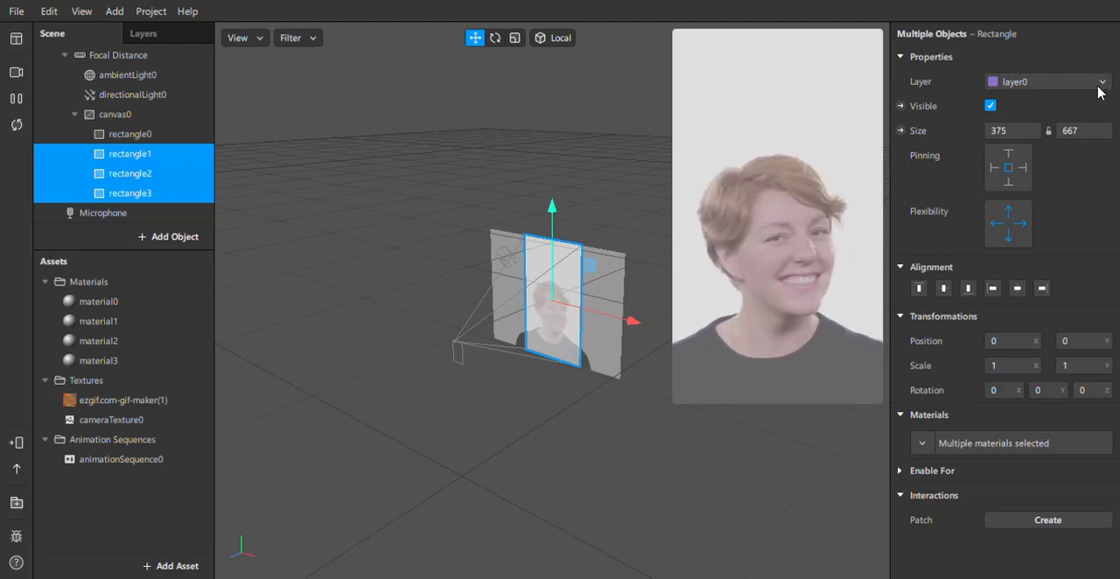
click(1100, 88)
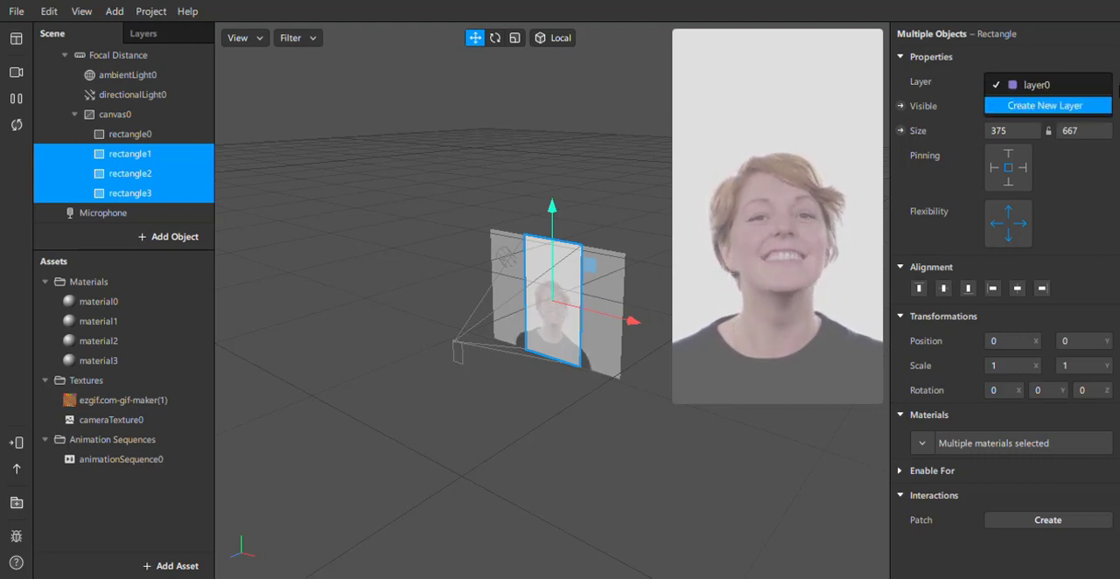
click(988, 35)
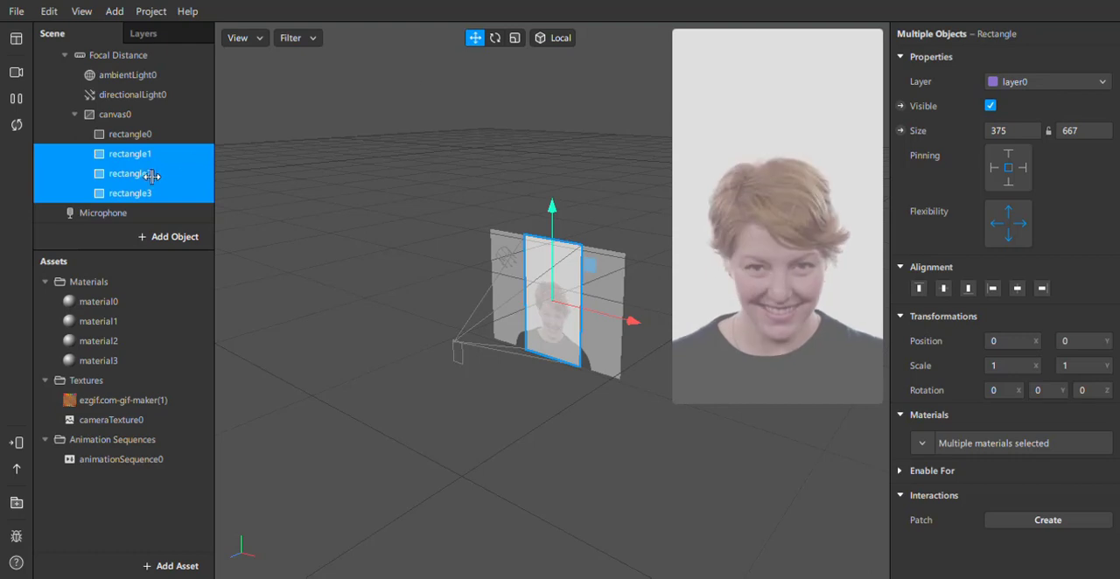
Assign cameraTexture0 as the diffuse texture of material1, material2 and material3 together.
click(98, 324)
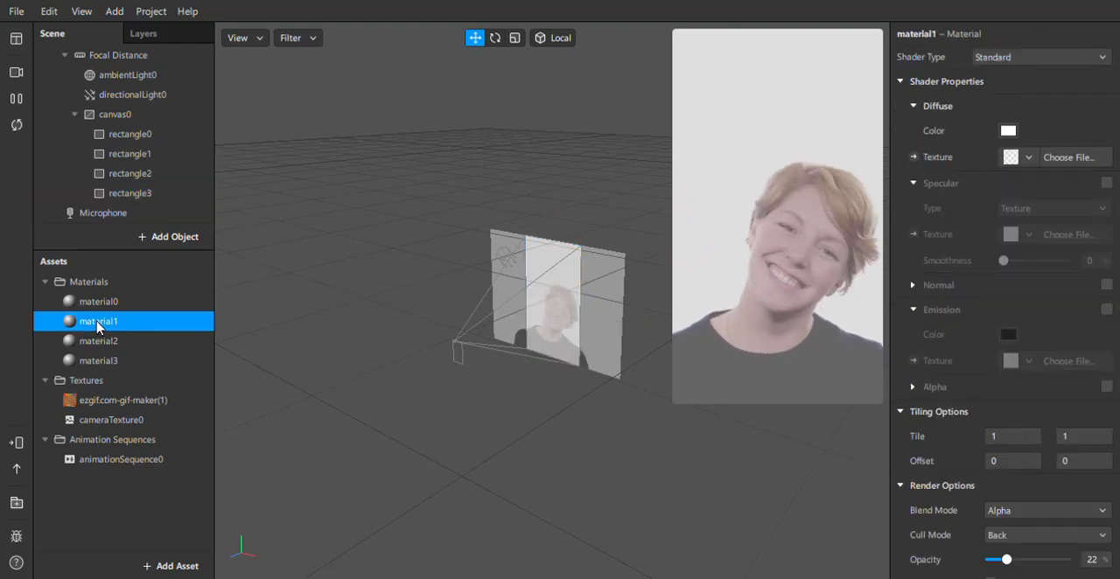
ctrl+click(92, 361)
ctrl+click(96, 341)
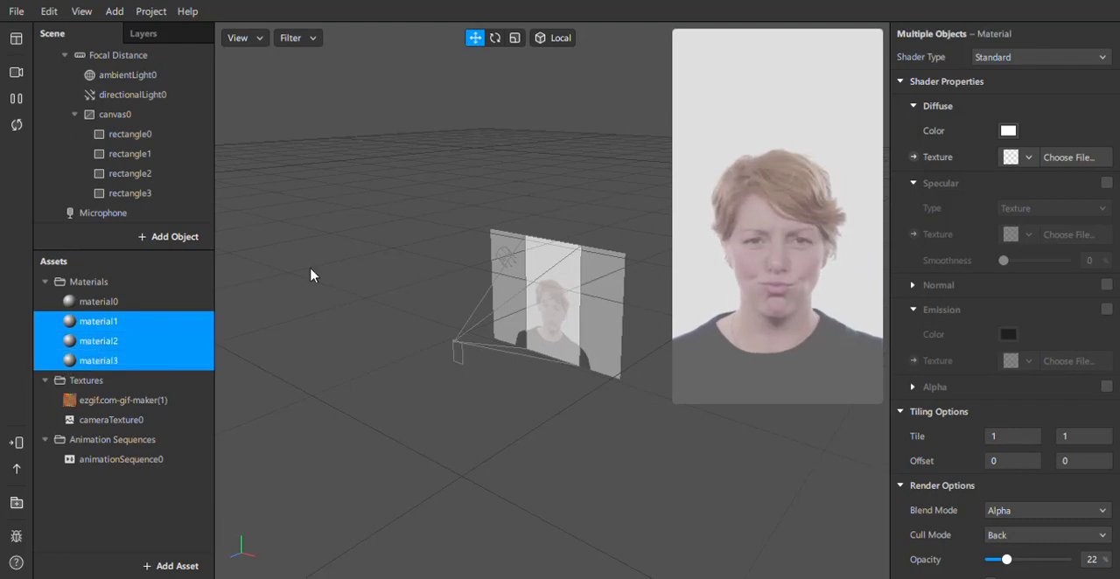
click(1029, 158)
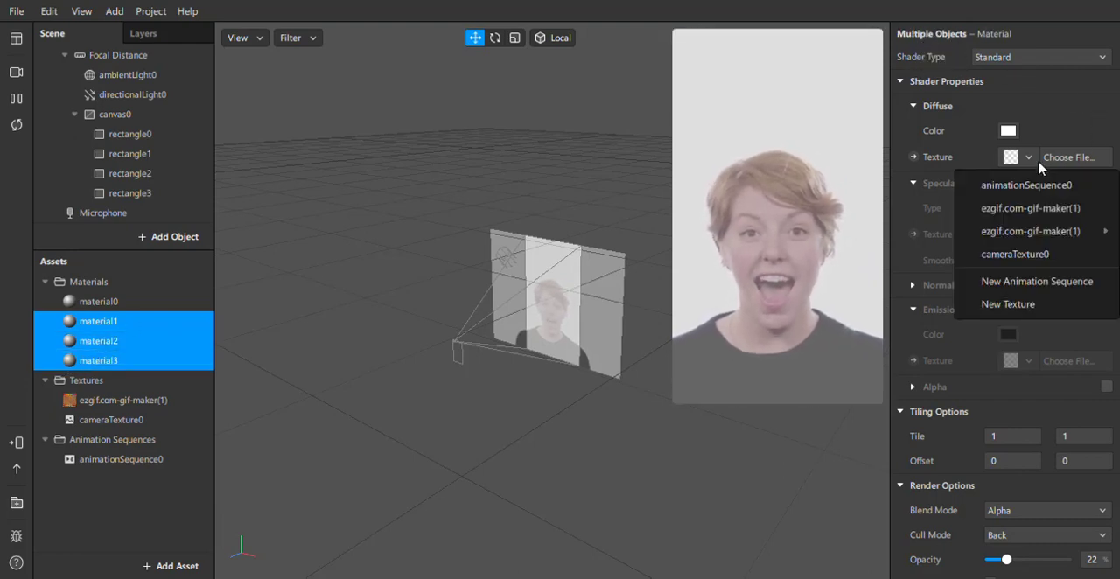
click(1017, 254)
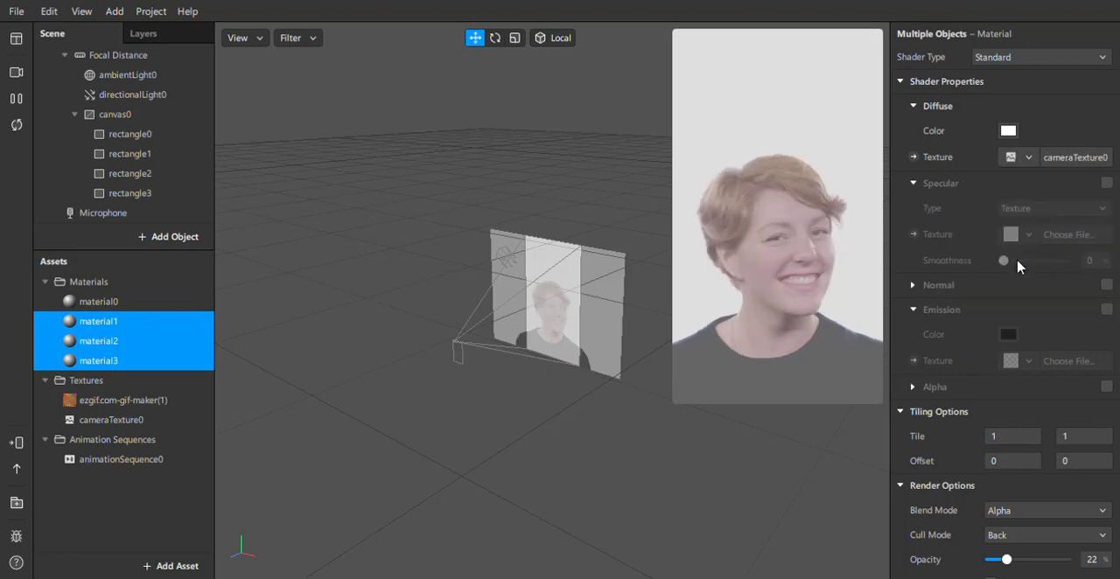
click(873, 468)
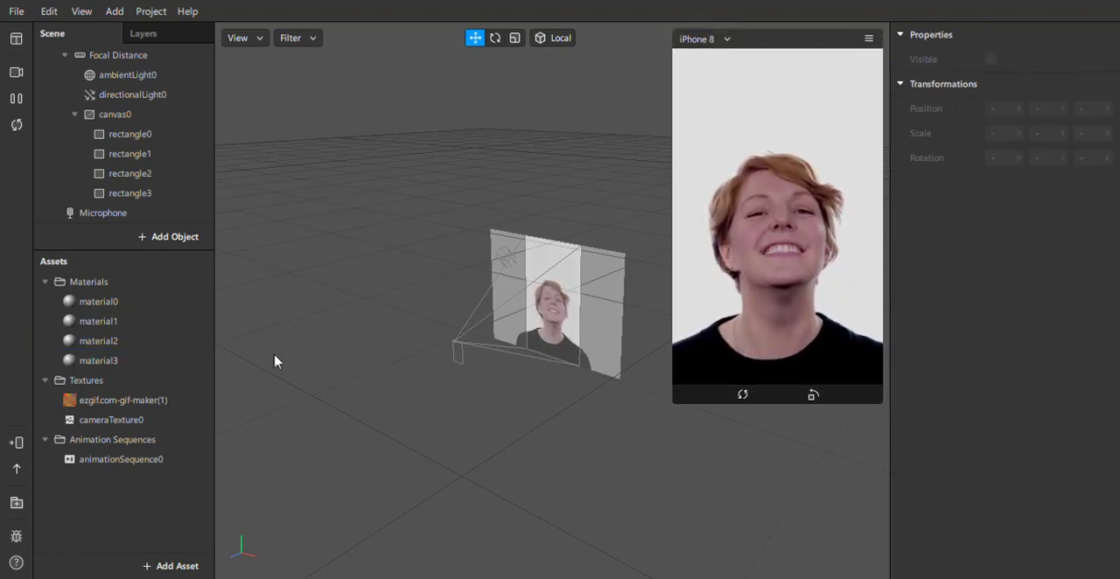
Offset rectangle1 horizontally to an X position of about 124.
click(133, 155)
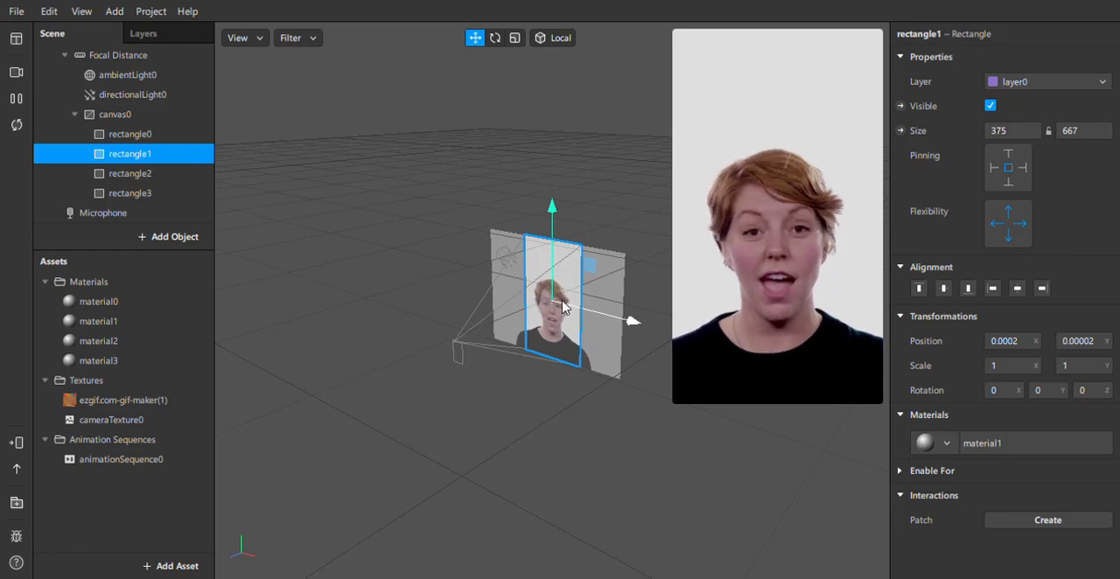
mouse_move(594, 306)
mouse_down()
mouse_move(623, 314)
mouse_move(572, 312)
mouse_up()
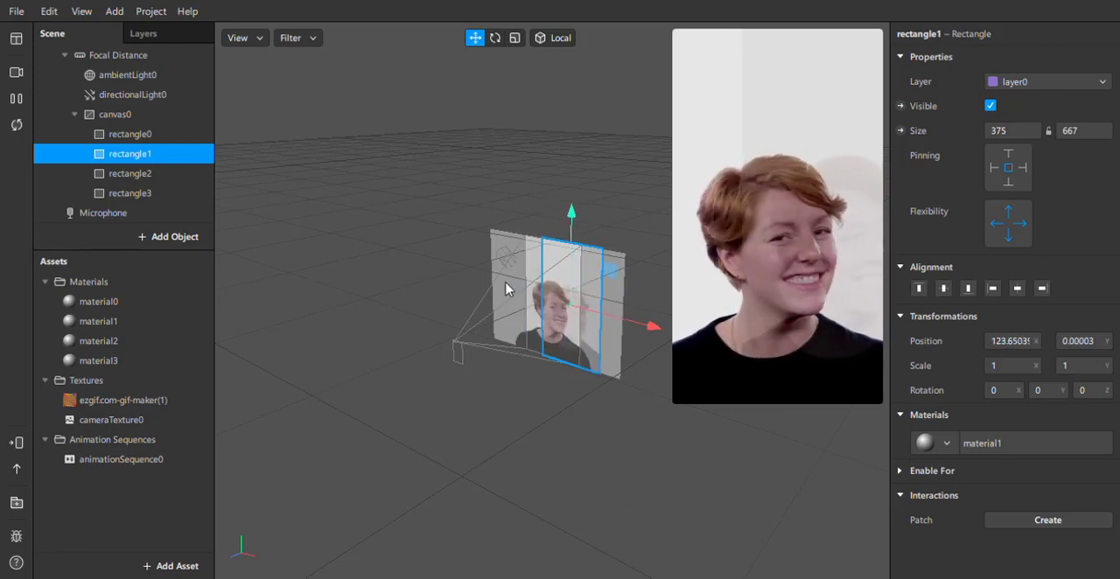
scroll(505, 289, up, 5)
scroll(505, 290, down, 6)
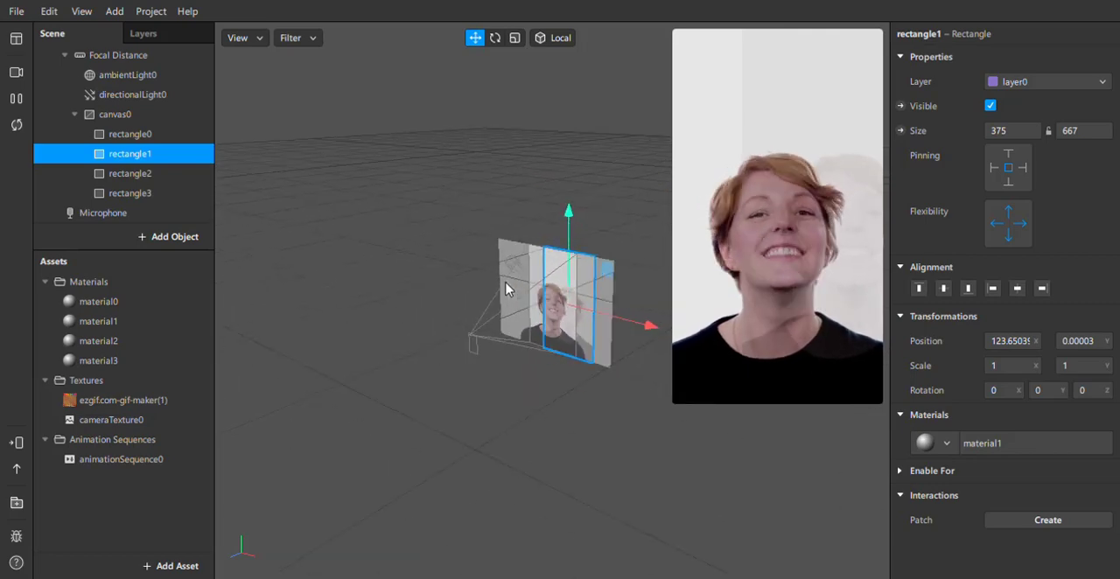
scroll(505, 290, up, 8)
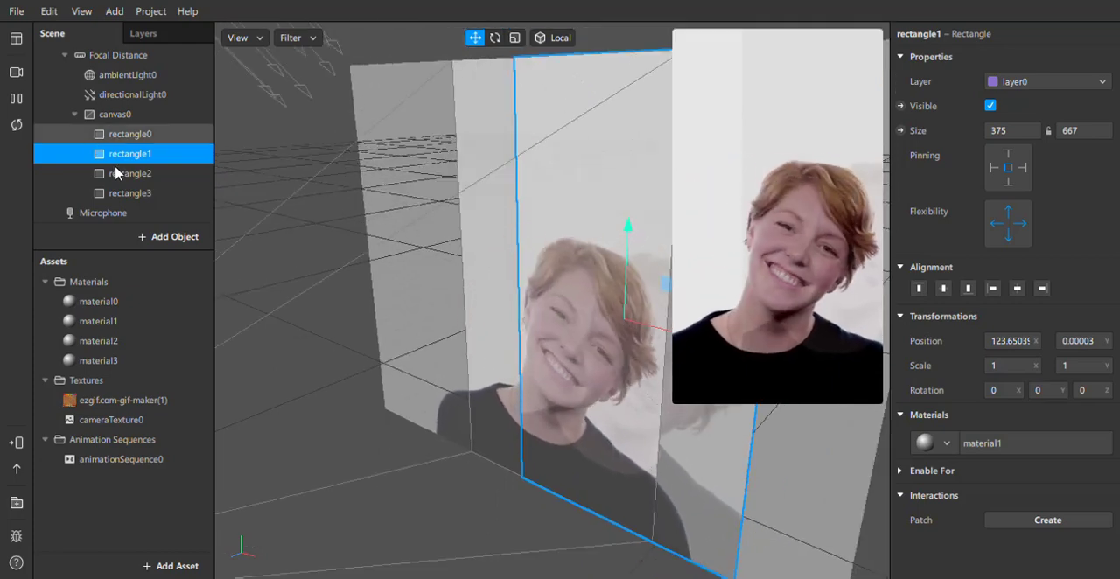
Offset rectangle2 to an X position of about -117 and rectangle3 to about -195.
click(114, 173)
drag(569, 320, 498, 295)
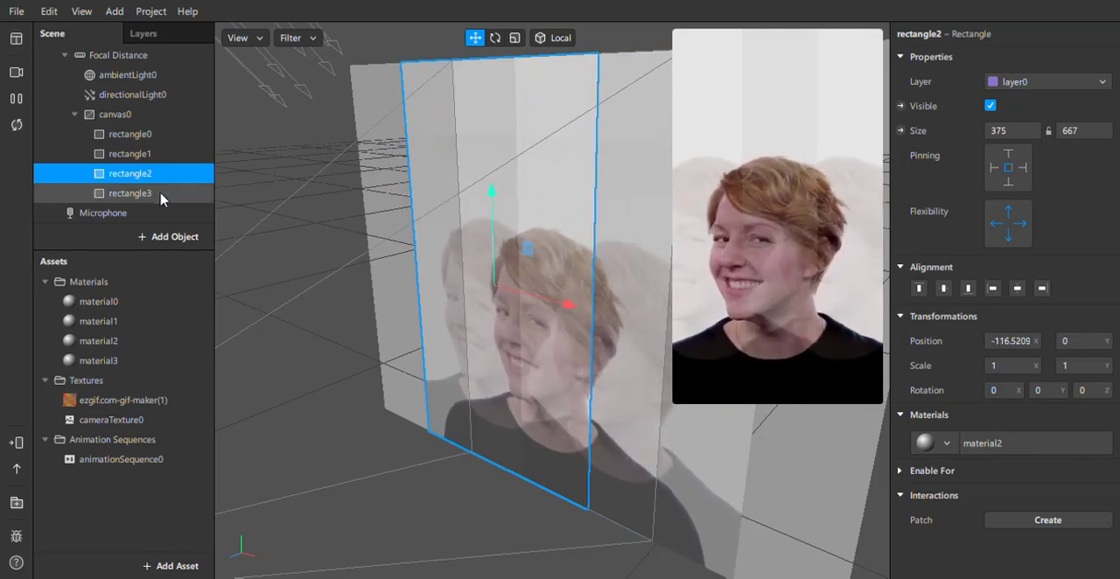
click(161, 195)
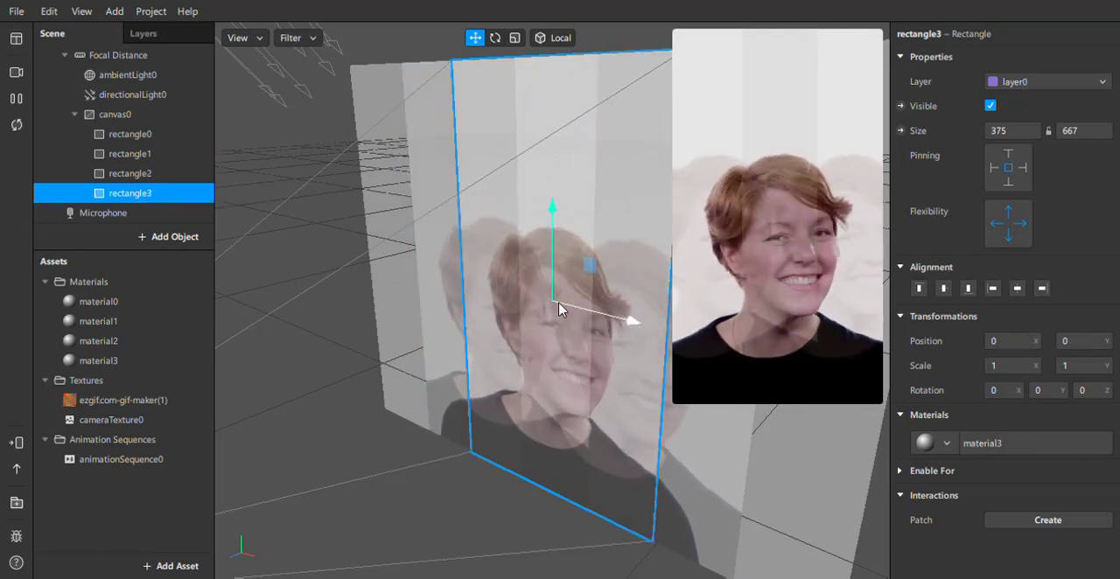
drag(566, 307, 467, 287)
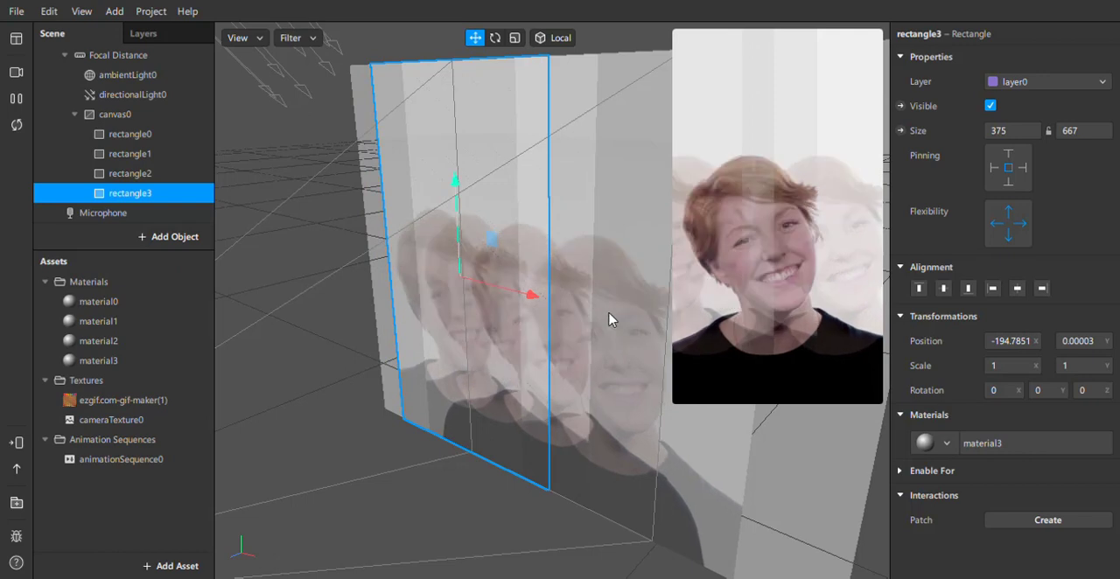
Move rectangle3 back near the canvas centre, to about X -15 and Y -7.8.
mouse_move(817, 394)
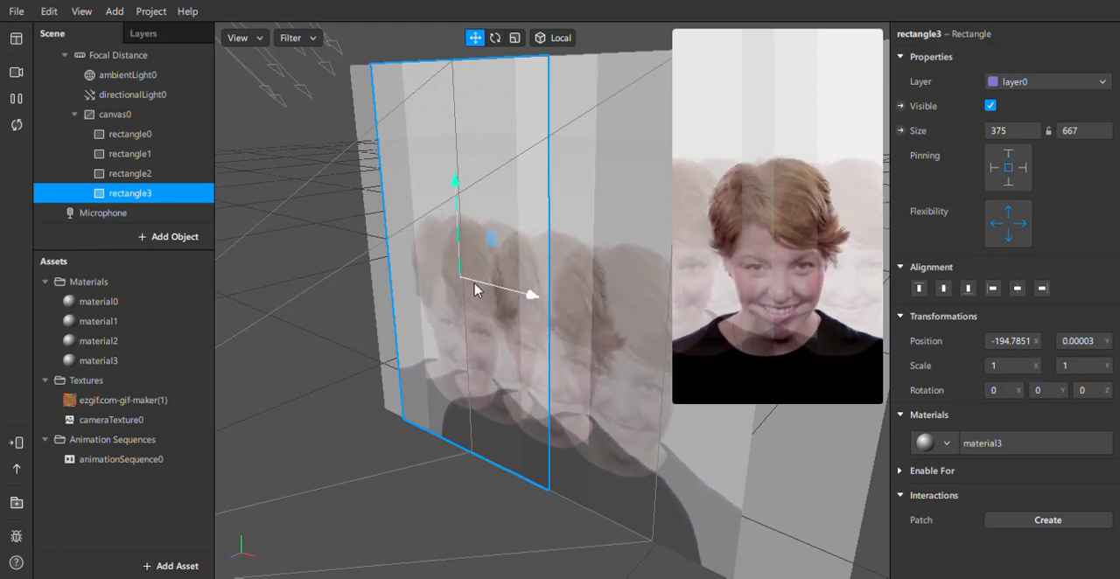
drag(473, 285, 568, 288)
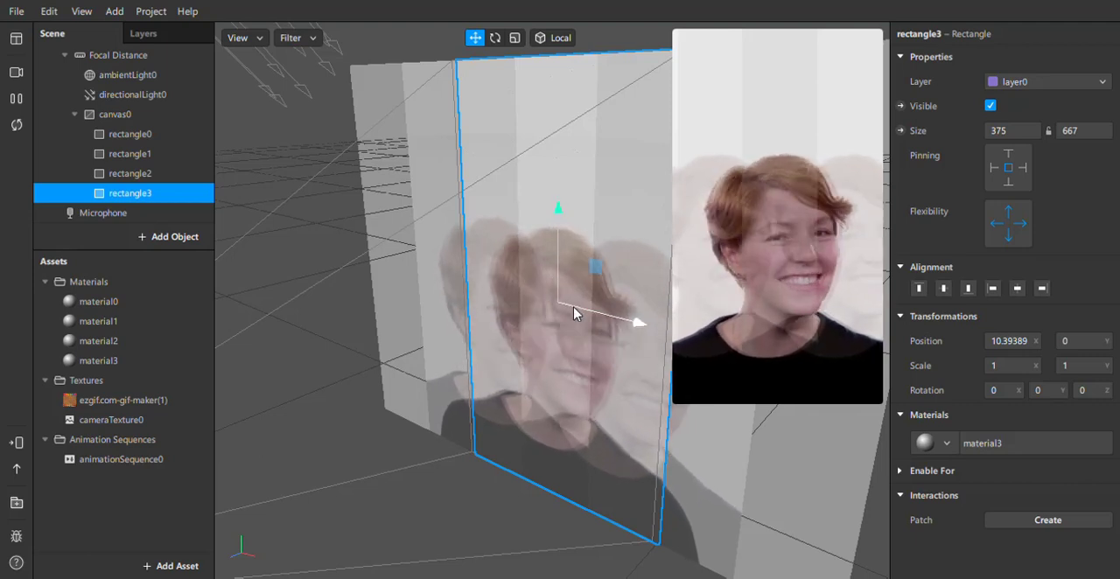
drag(575, 313, 544, 293)
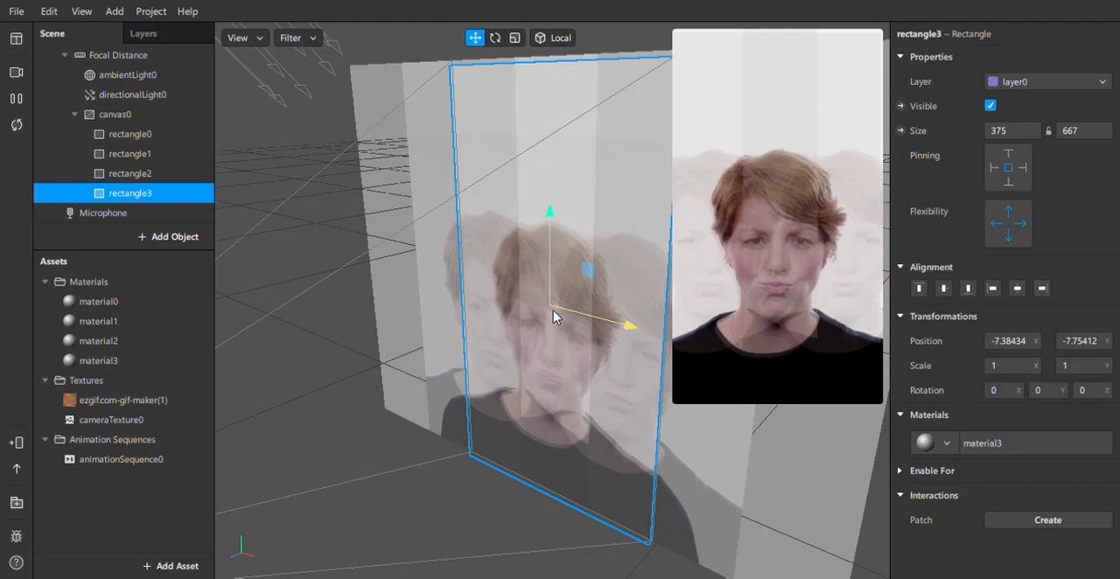
drag(553, 317, 551, 315)
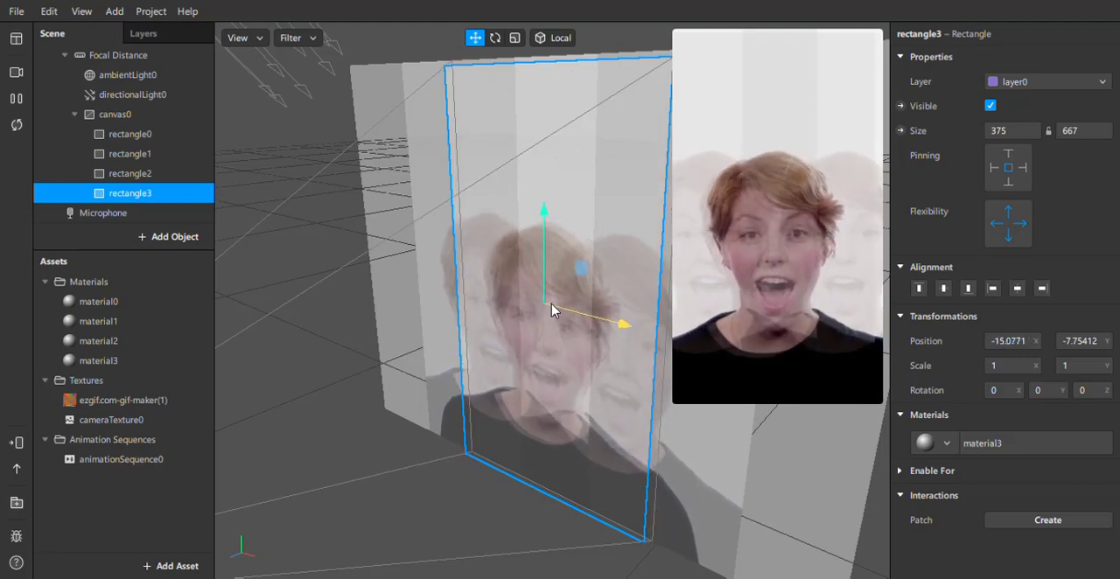
Move rectangle2 close to the canvas centre, to about X -22 and Y 9.4.
click(432, 238)
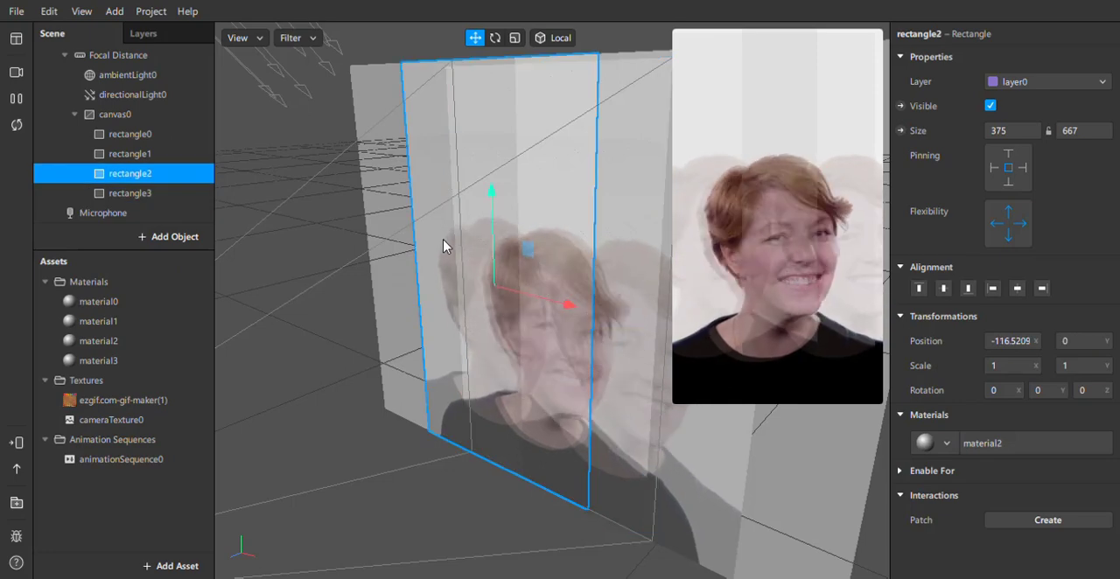
drag(523, 294, 560, 299)
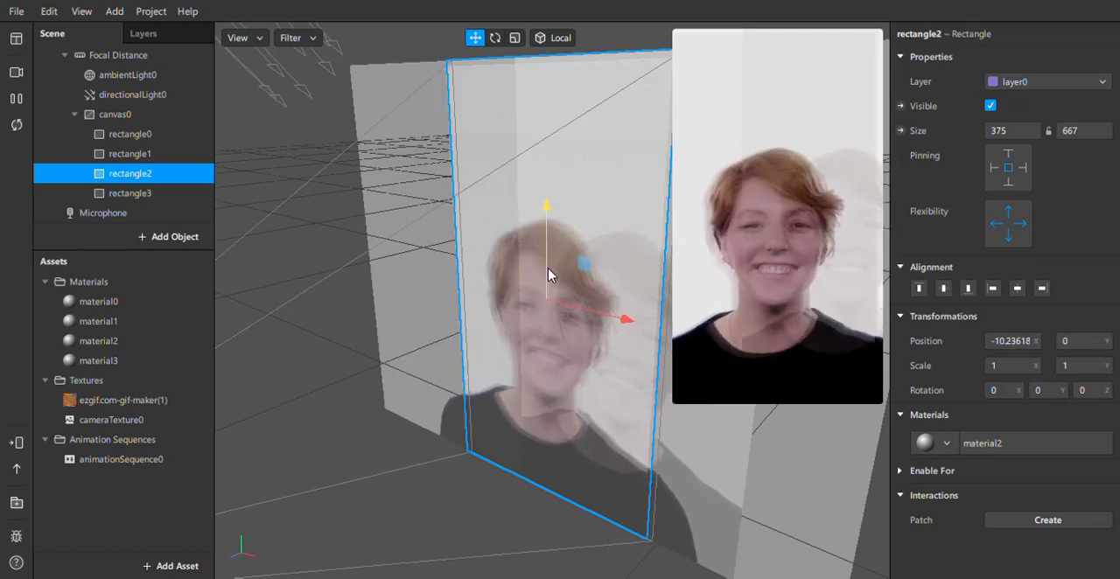
drag(548, 282, 552, 303)
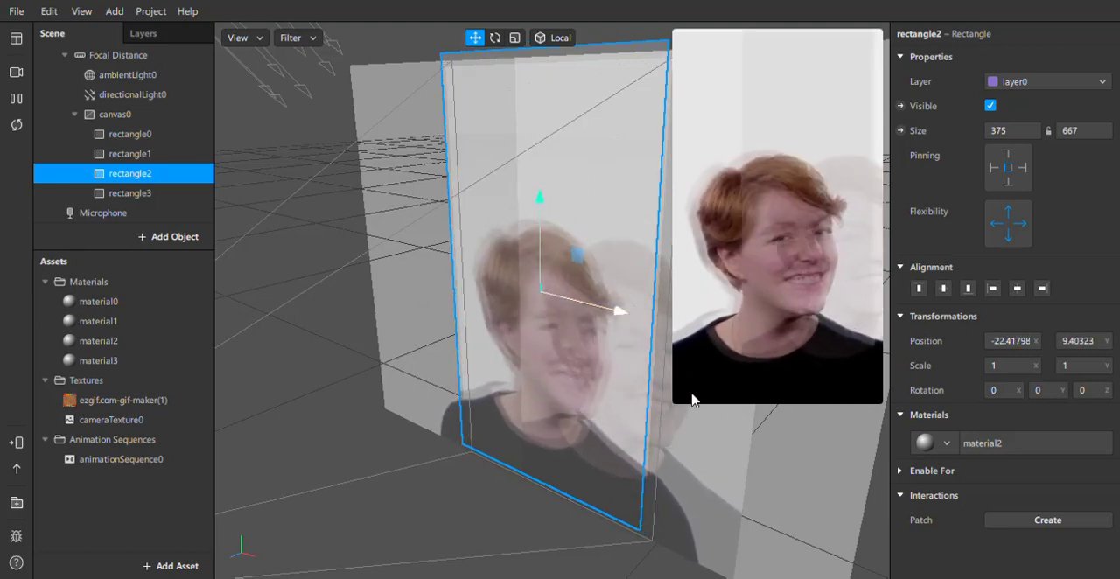
Move rectangle1 close to the canvas centre, to about X 7.3 and Y -13.9, and deselect it.
mouse_move(724, 418)
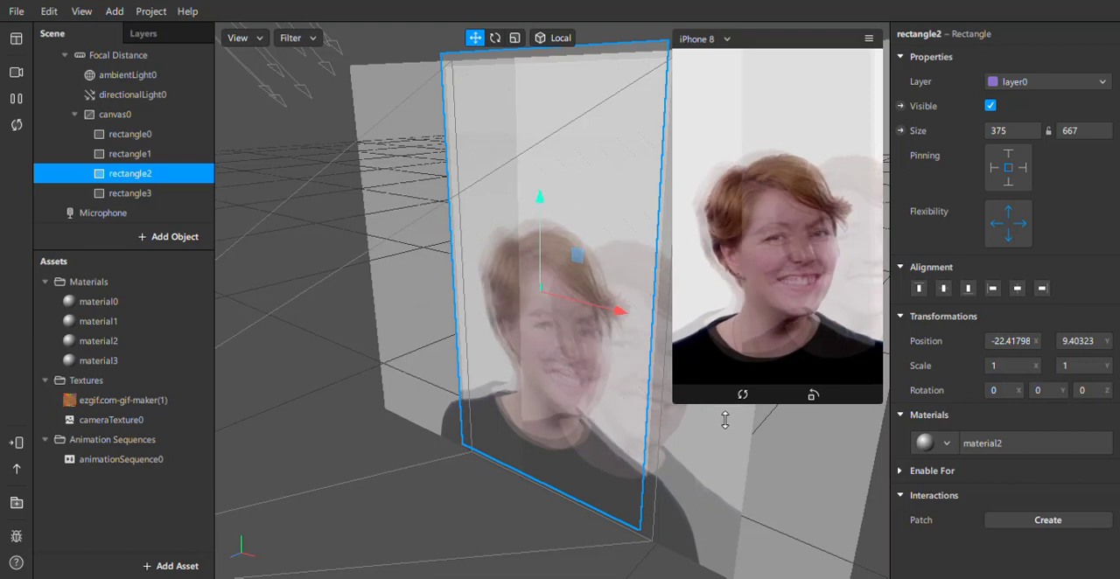
click(705, 469)
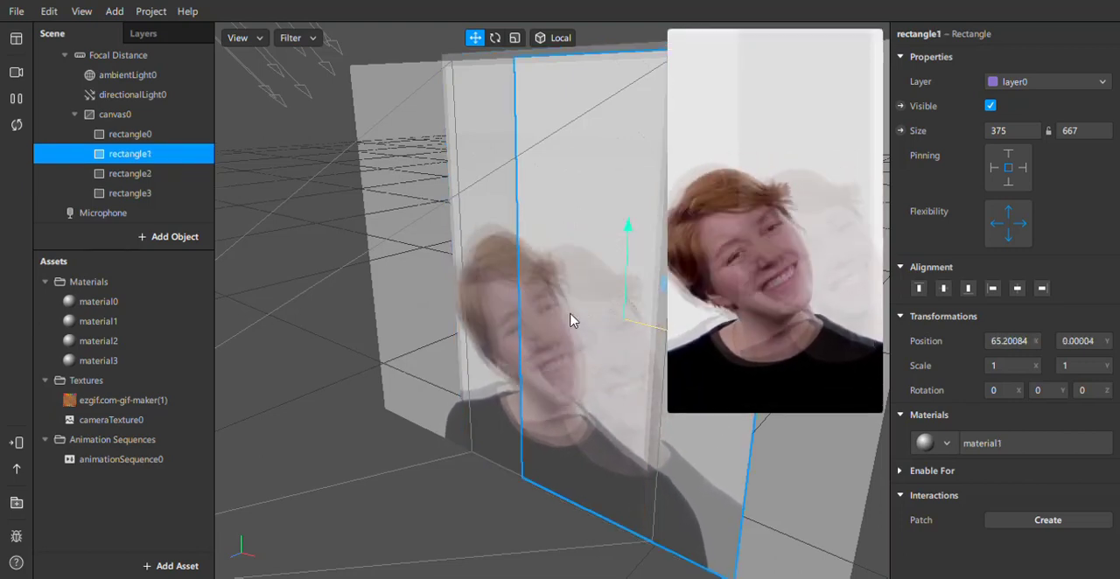
drag(570, 320, 598, 323)
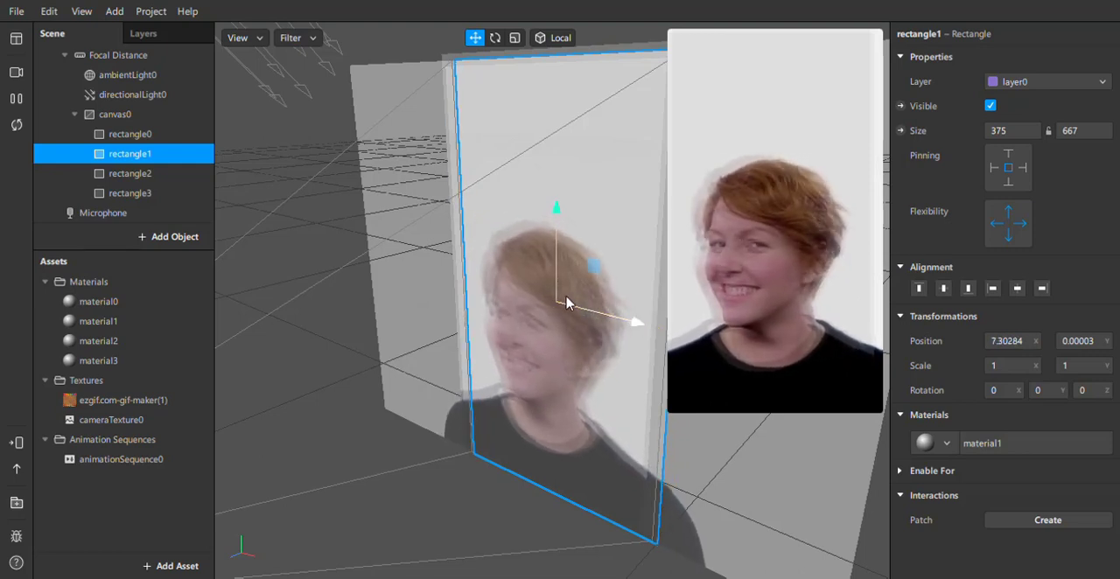
drag(553, 300, 553, 304)
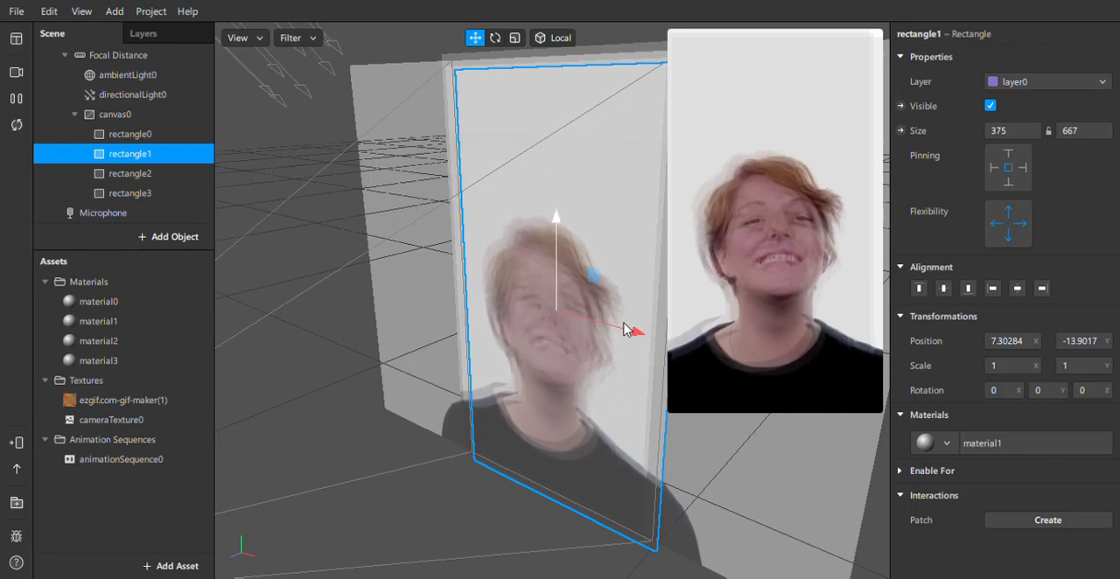
click(394, 352)
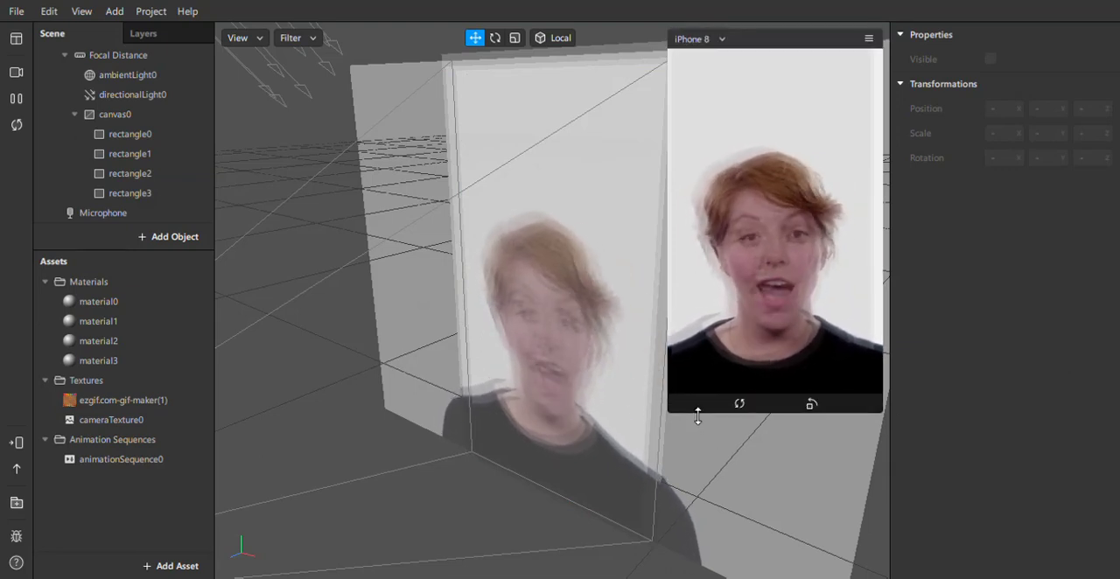
Shrink the device preview and examine the overlapping camera layers in the viewport.
drag(695, 420, 725, 314)
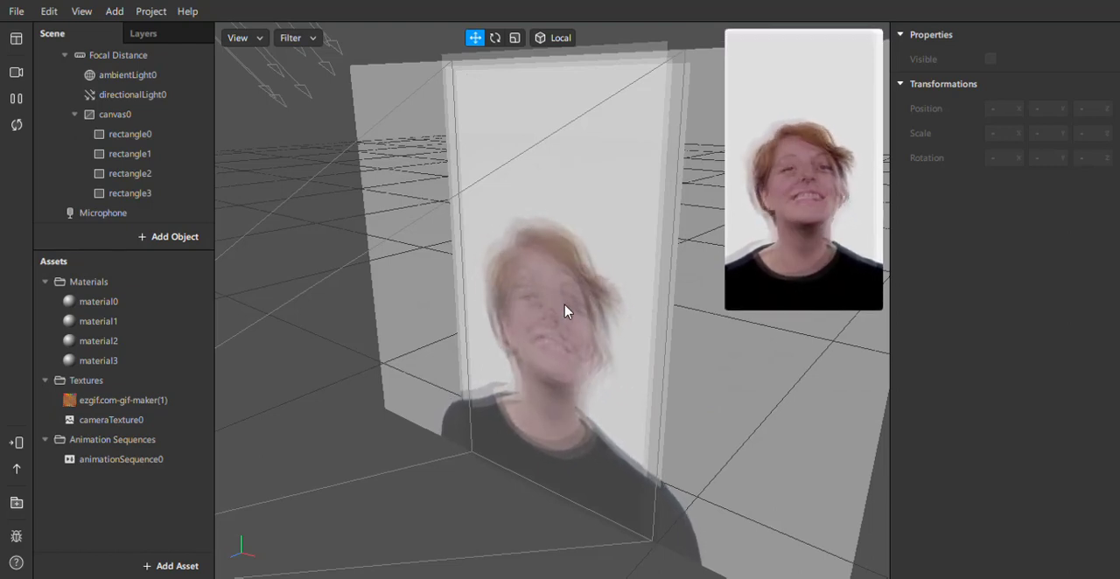
scroll(564, 311, up, 5)
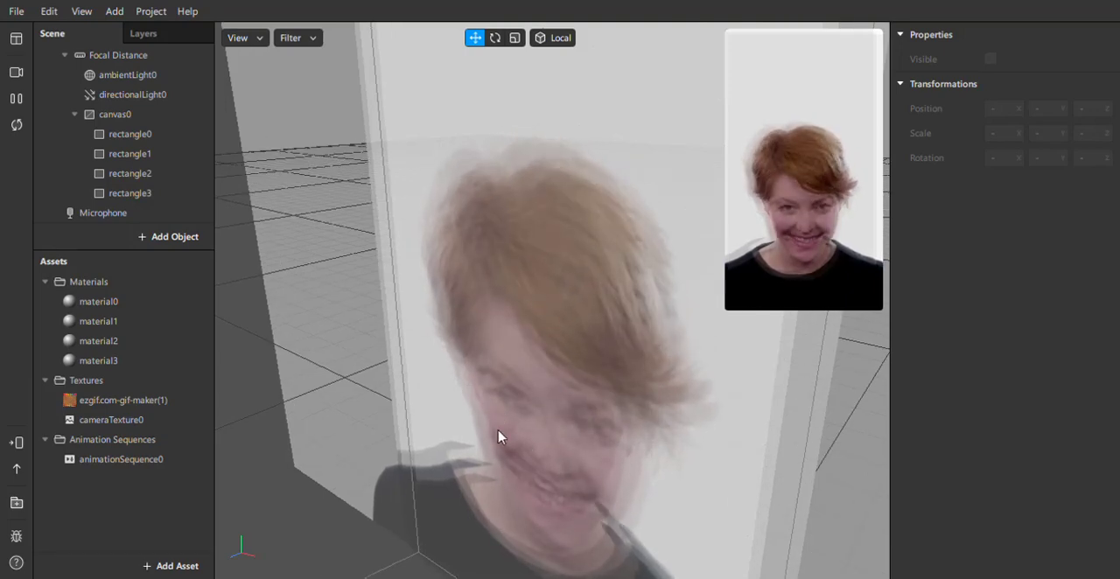
scroll(566, 467, down, 3)
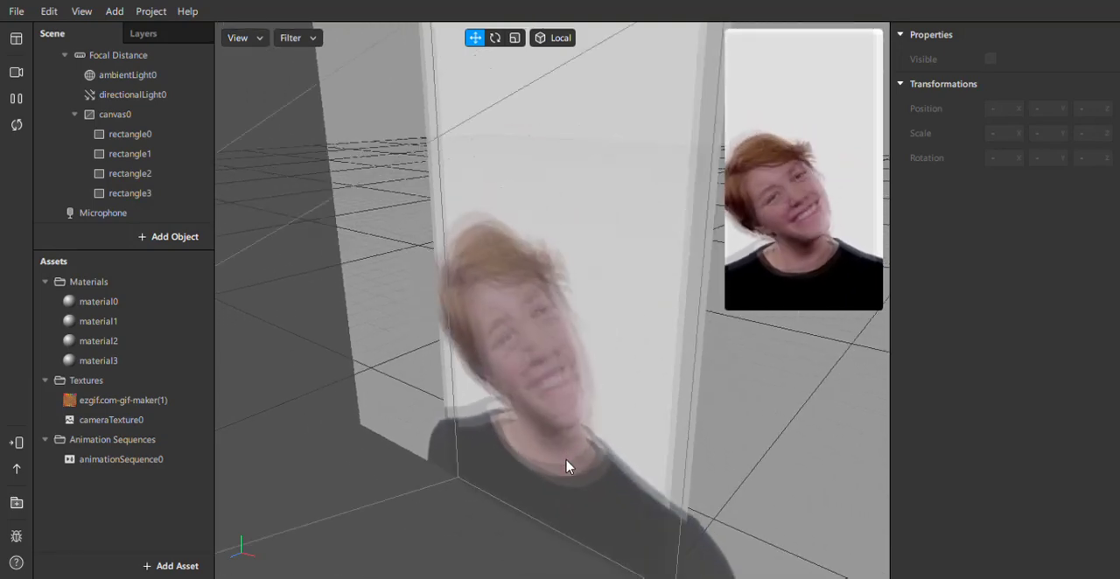
scroll(566, 466, down, 3)
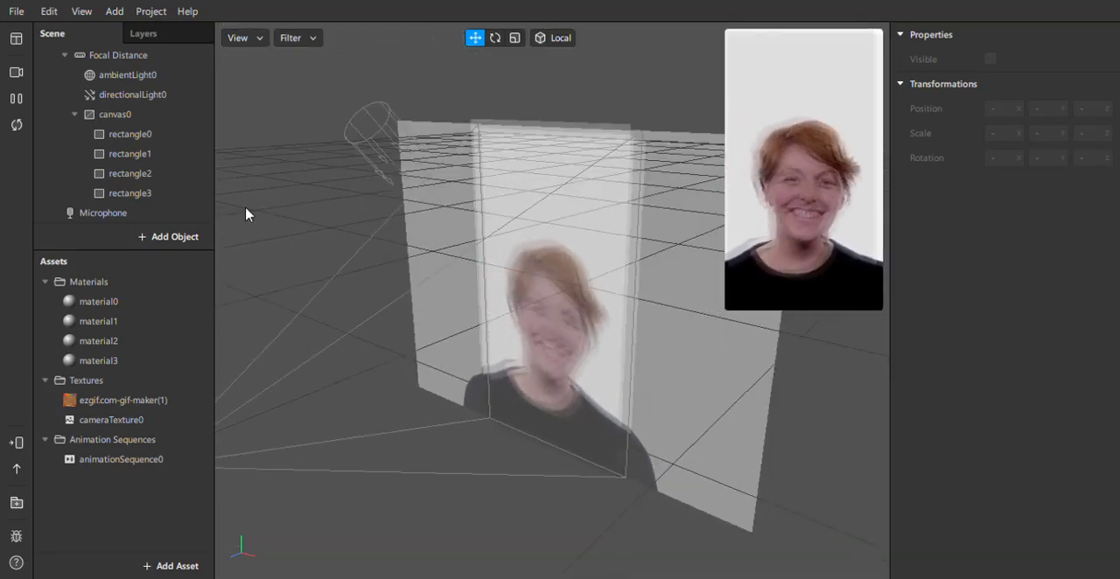
Change material1's shader type to Blended and set its opacity to 47%.
click(75, 324)
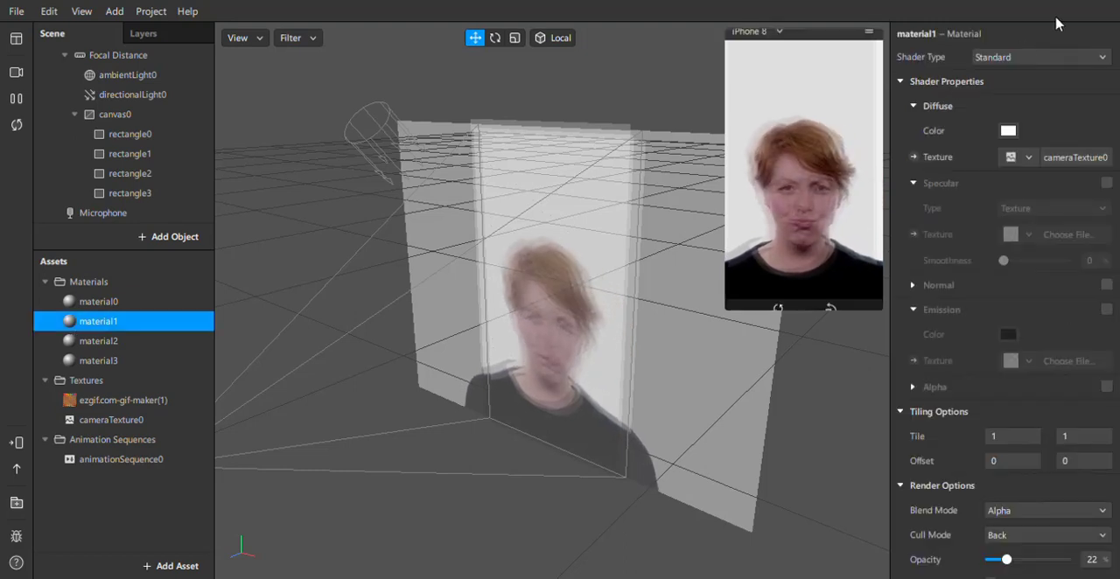
click(1033, 62)
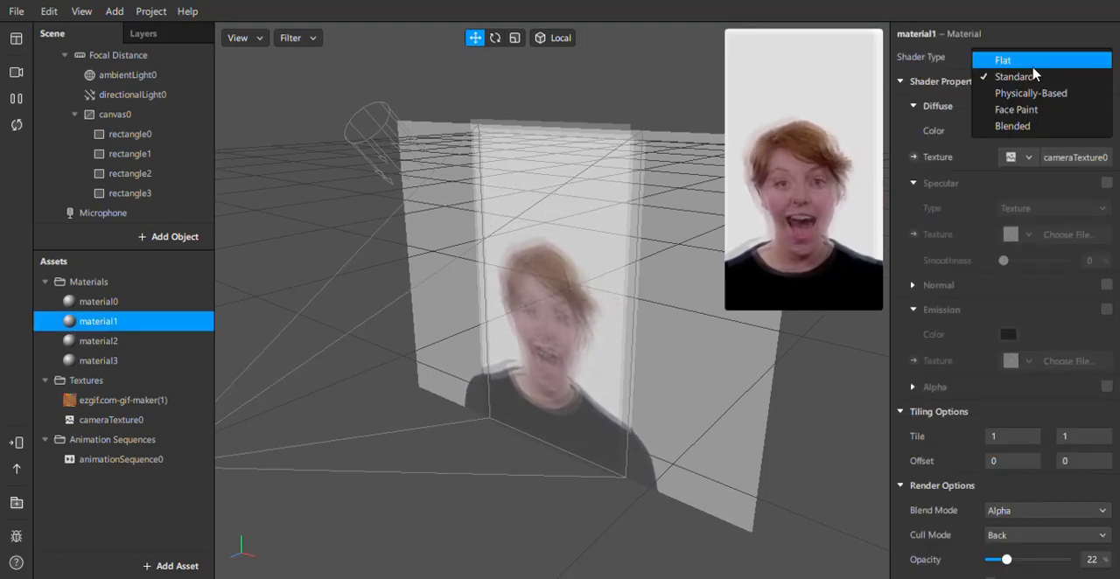
click(1038, 128)
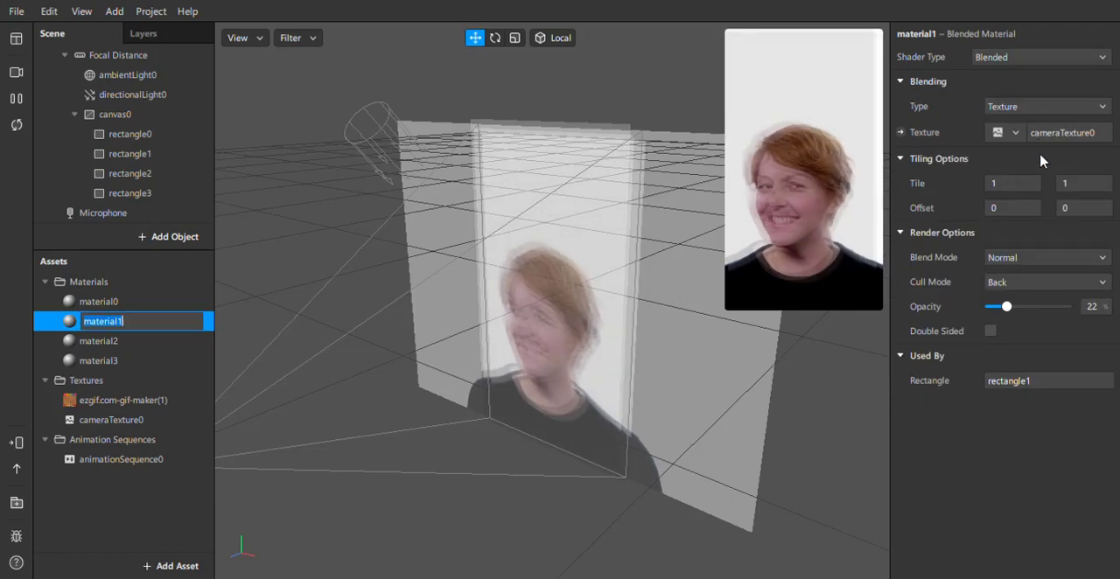
click(1026, 306)
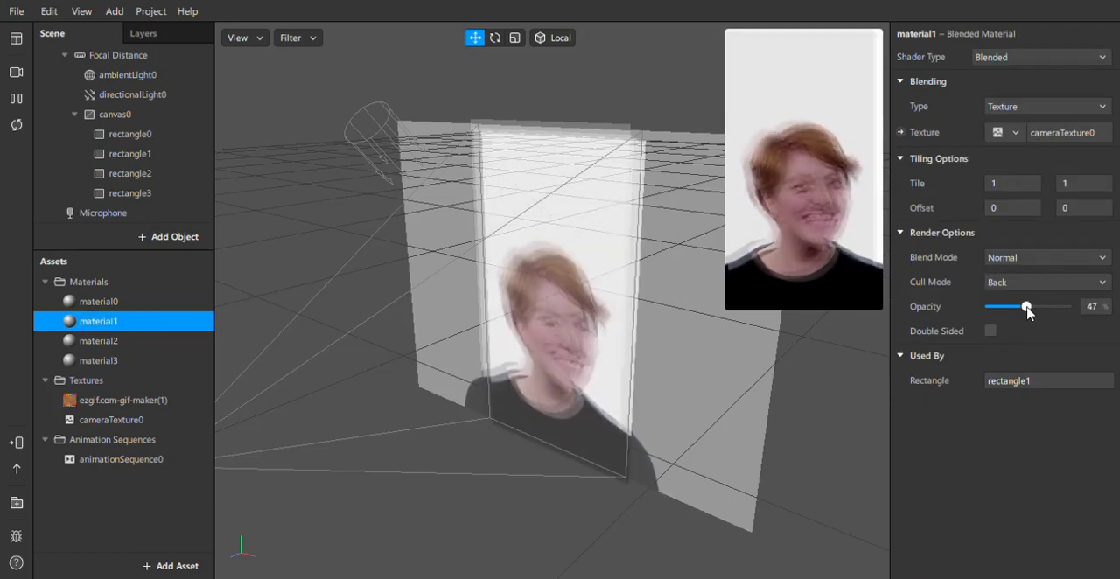
Change material2's shader type to Blended and set its opacity to 39%.
click(136, 342)
click(1013, 57)
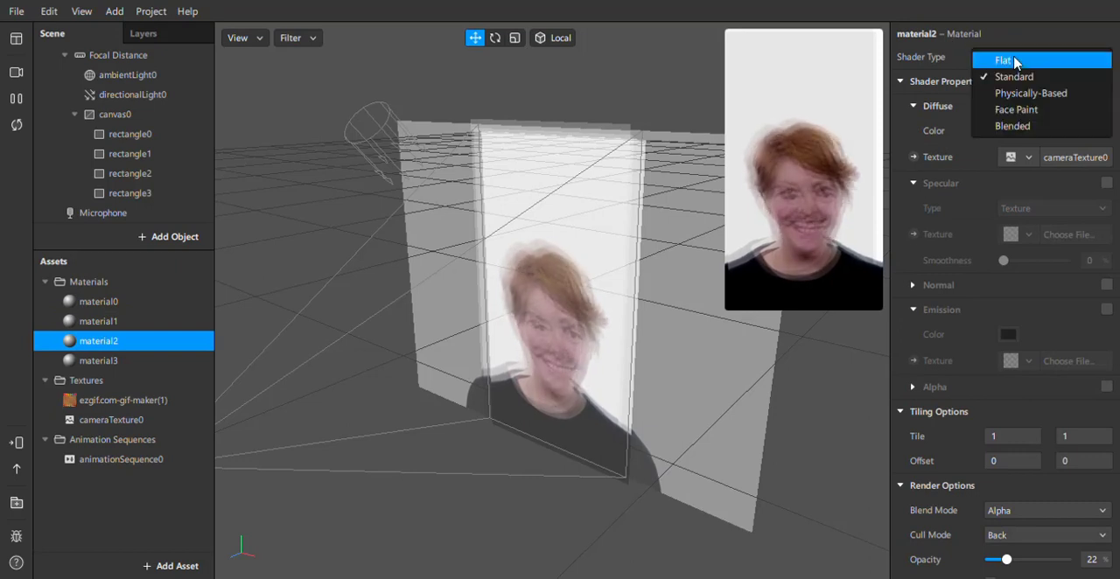
click(1021, 128)
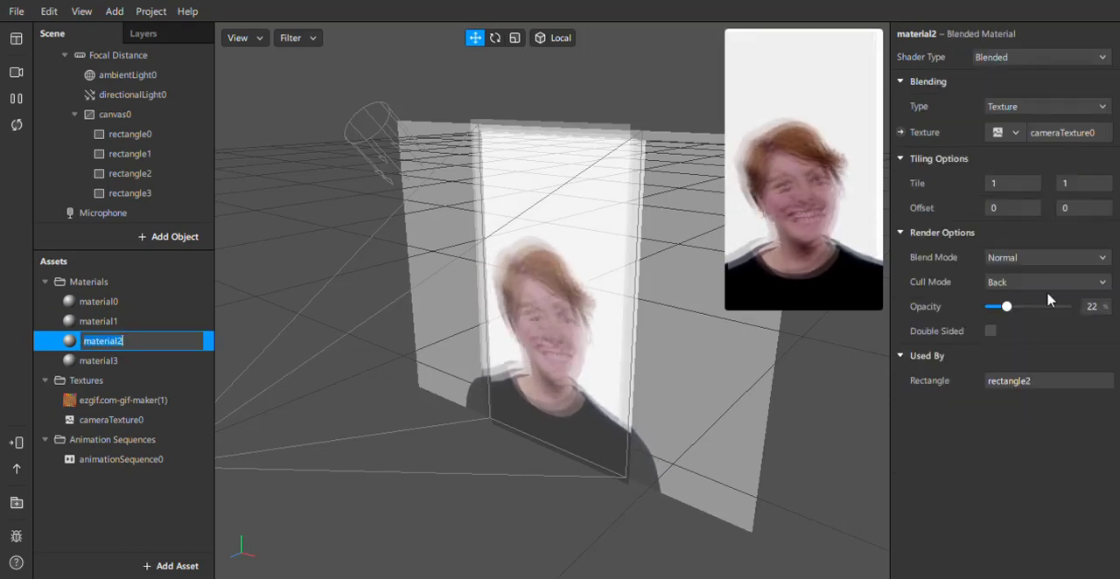
mouse_move(1022, 306)
mouse_down()
mouse_move(1040, 315)
mouse_move(1020, 308)
mouse_up()
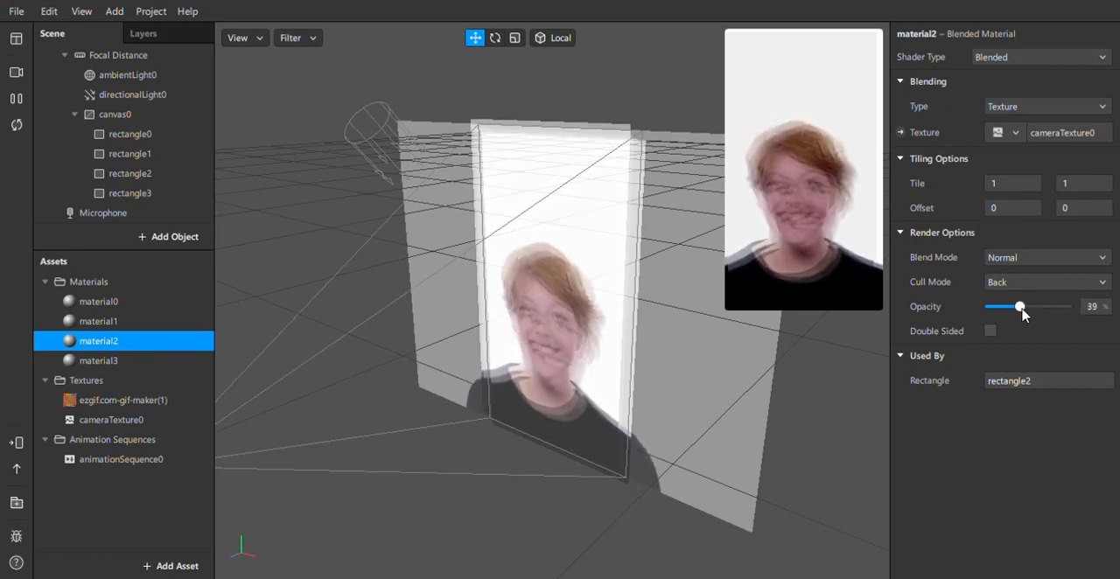
Lower material2's opacity to 26%.
drag(1021, 307, 1009, 308)
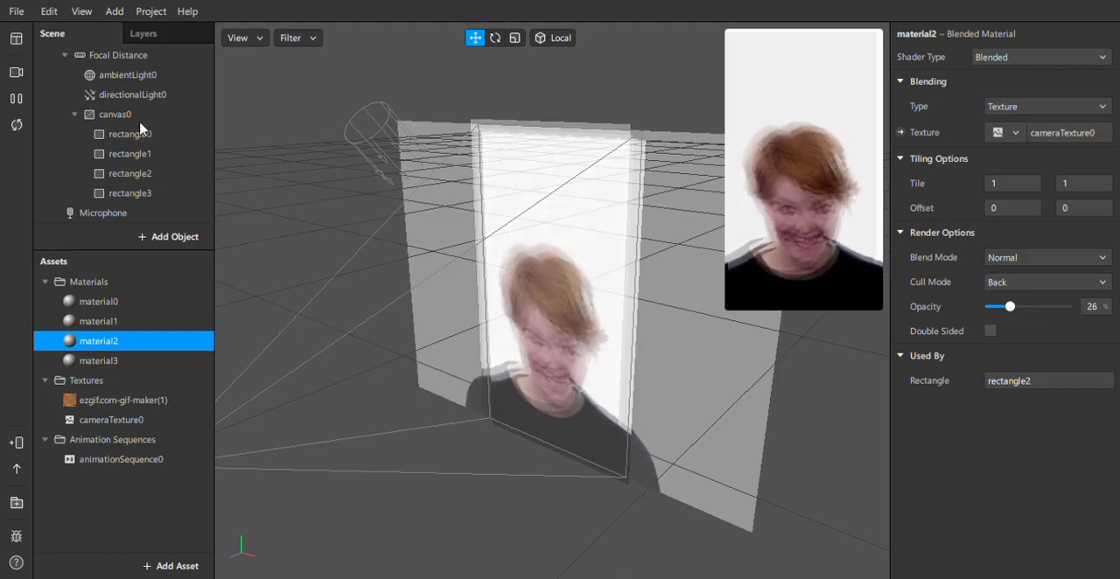
Add three new layers, layer1, layer2 and layer3, to the project.
click(178, 33)
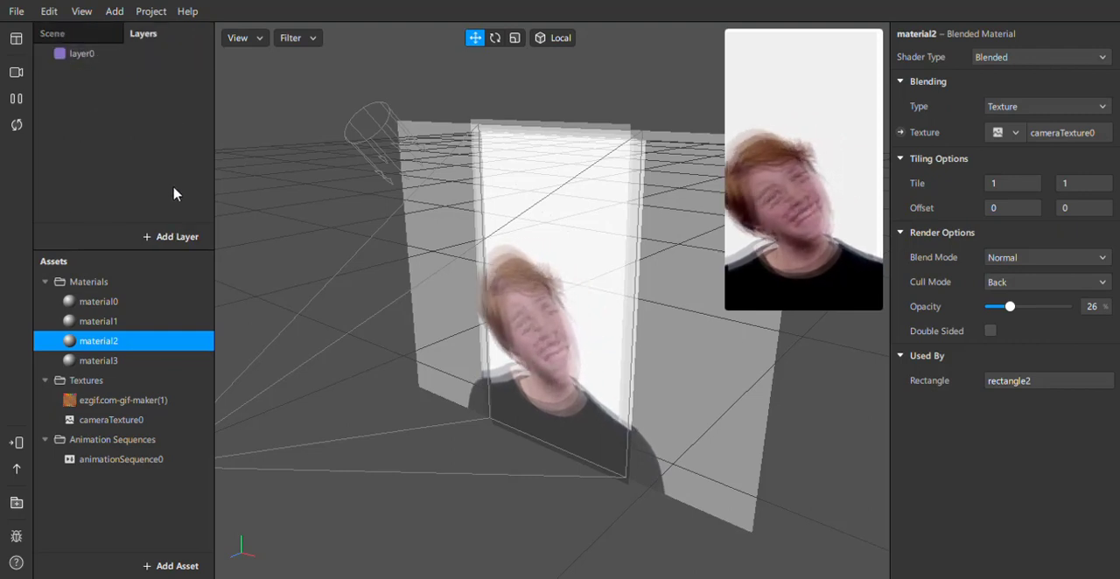
click(170, 237)
click(170, 237)
click(169, 237)
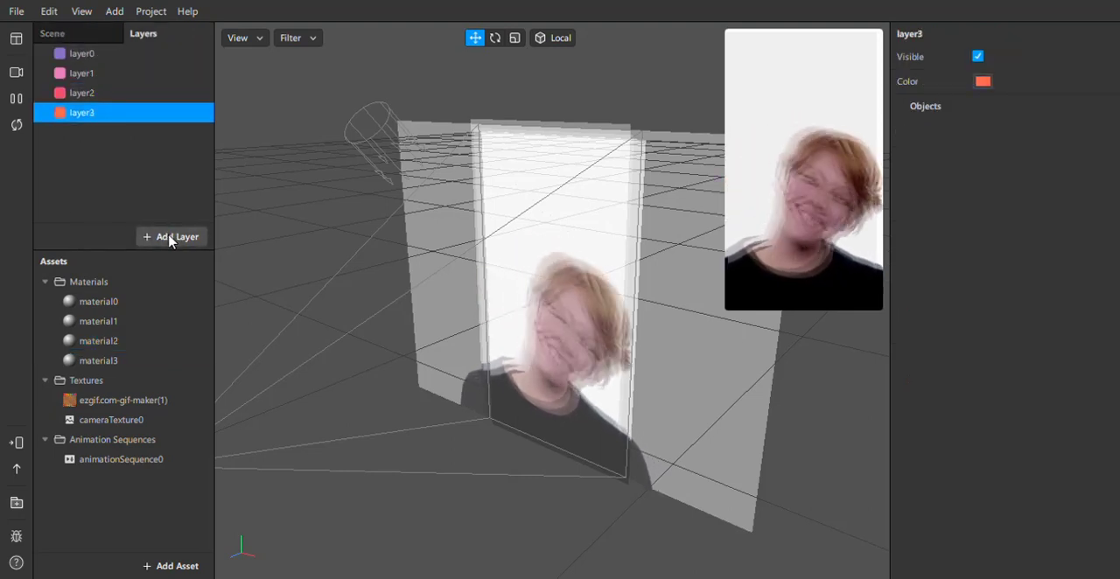
Assign rectangle1 to layer1, rectangle2 to layer2 and rectangle3 to layer3.
click(53, 34)
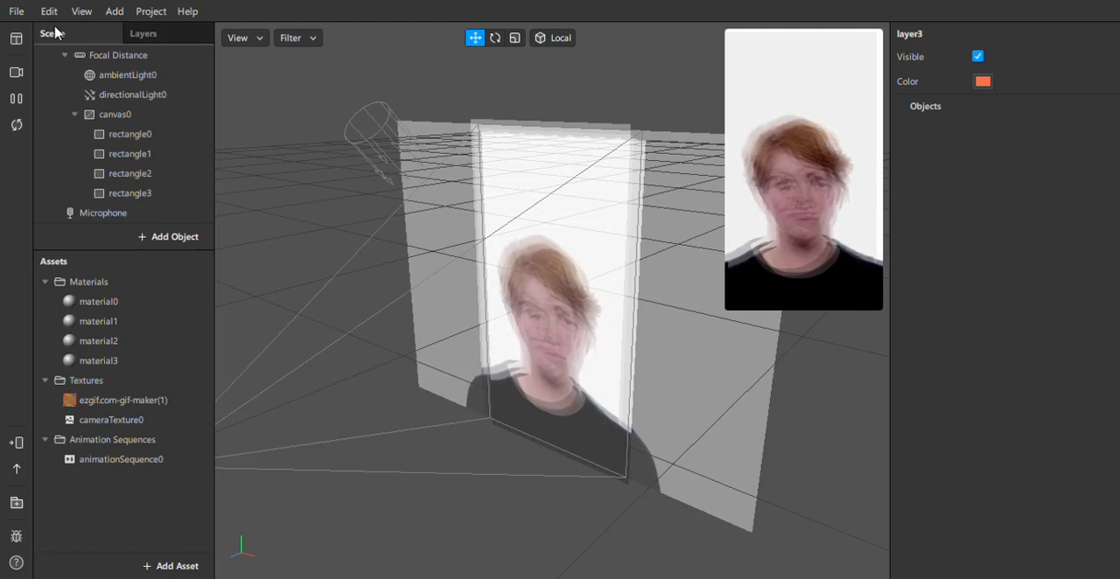
click(131, 154)
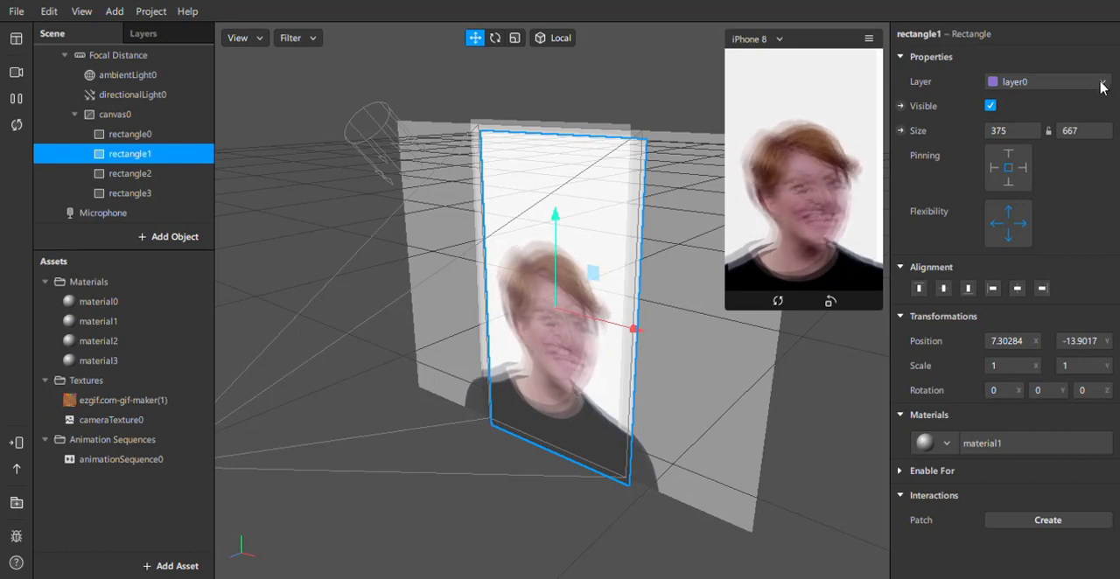
click(1102, 83)
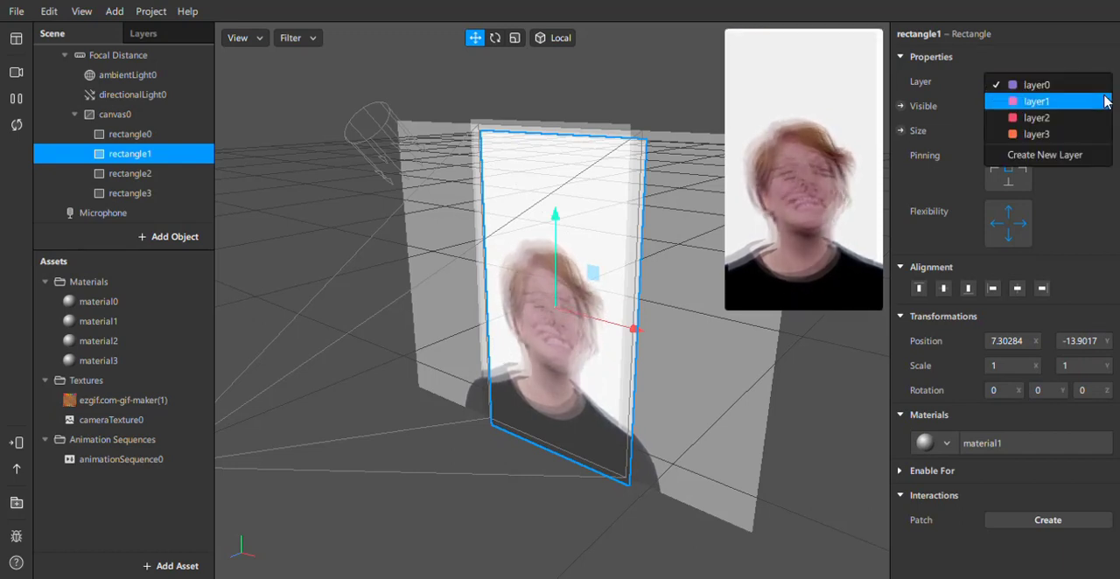
click(1104, 103)
click(131, 174)
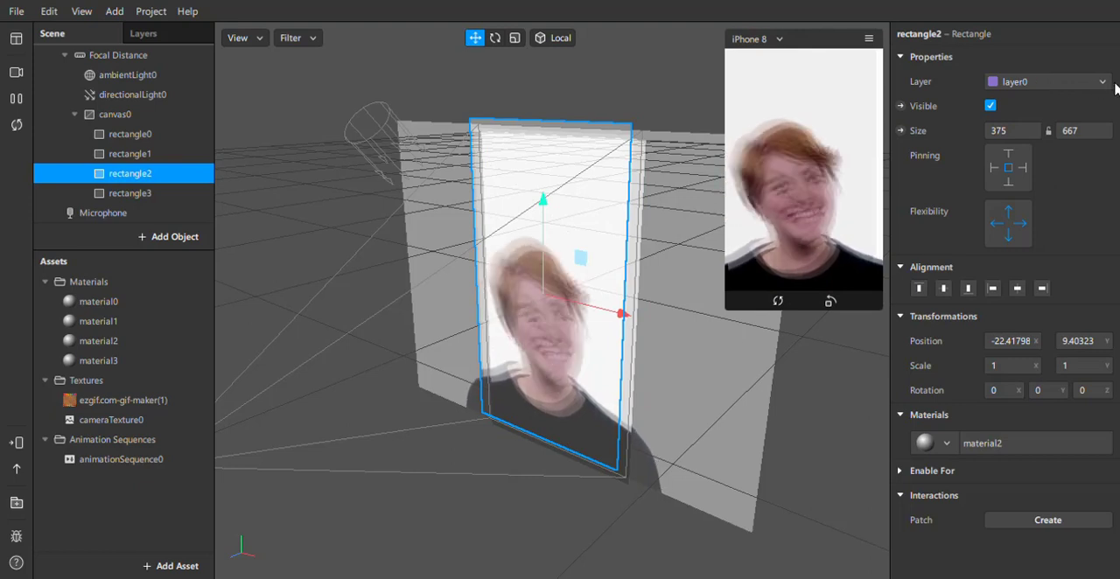
click(1104, 87)
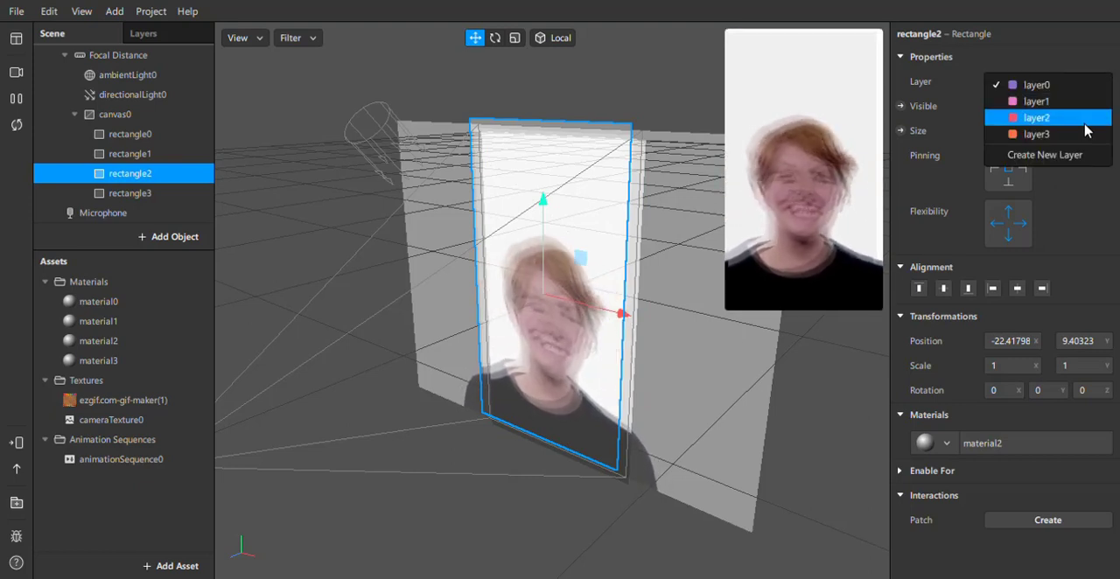
click(1085, 121)
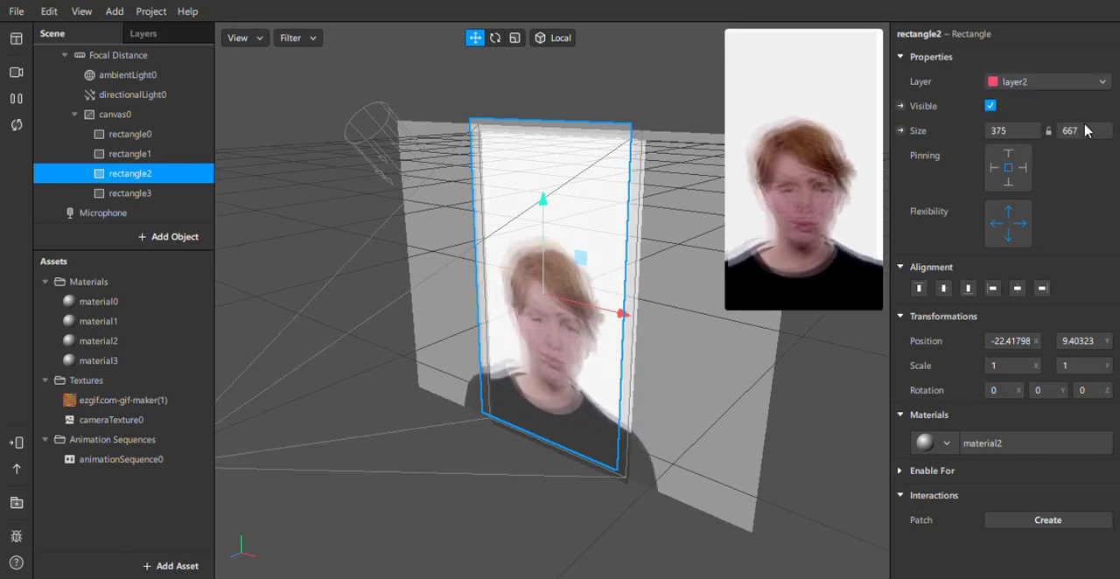
click(172, 198)
click(1105, 86)
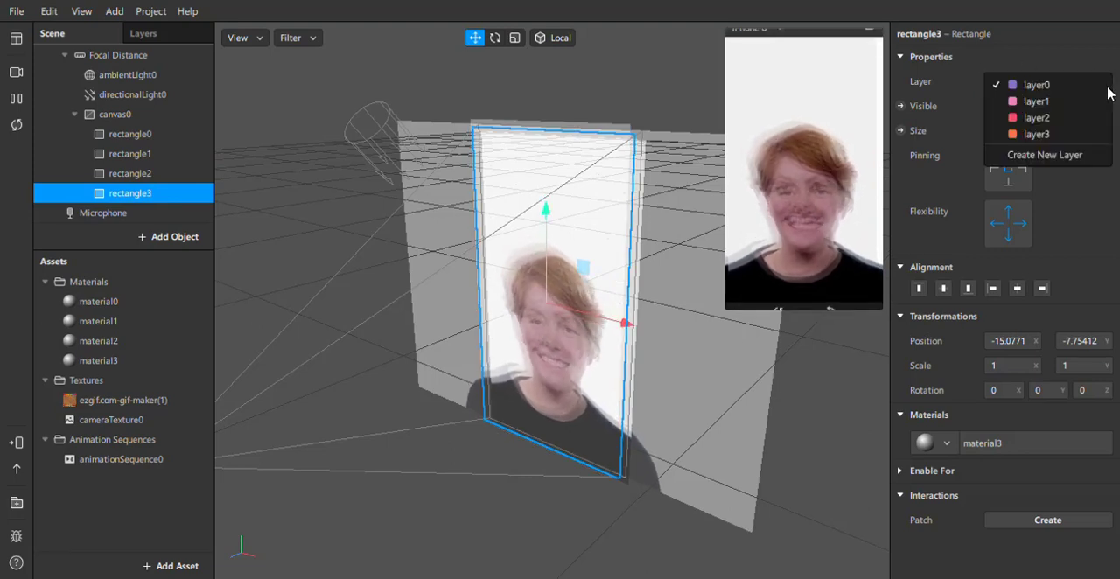
click(1062, 135)
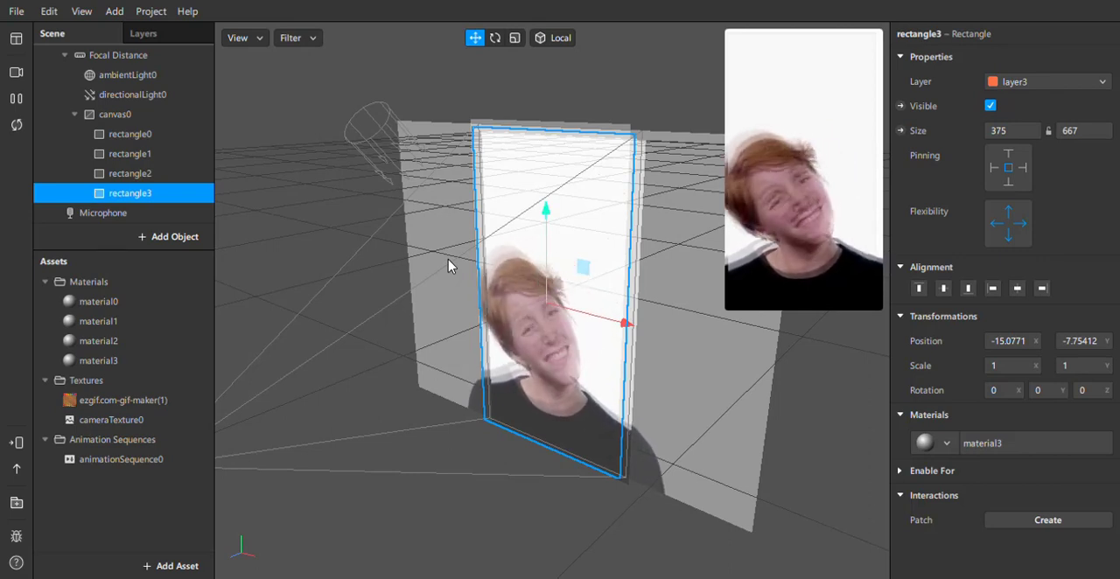
Try a green diffuse colour on material0 and a red one on material3, restoring white on each.
click(92, 301)
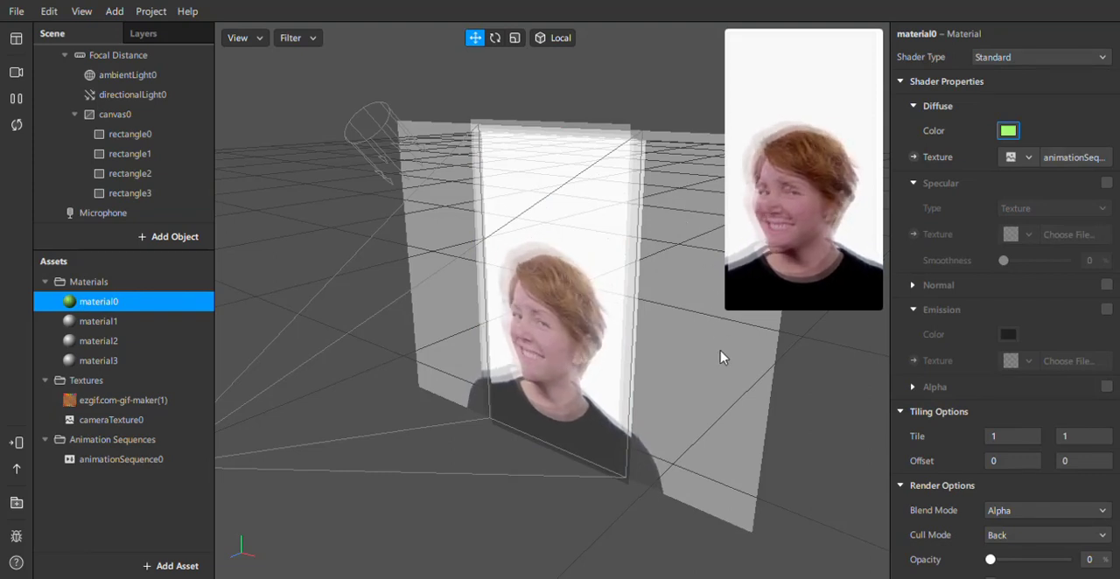
click(721, 424)
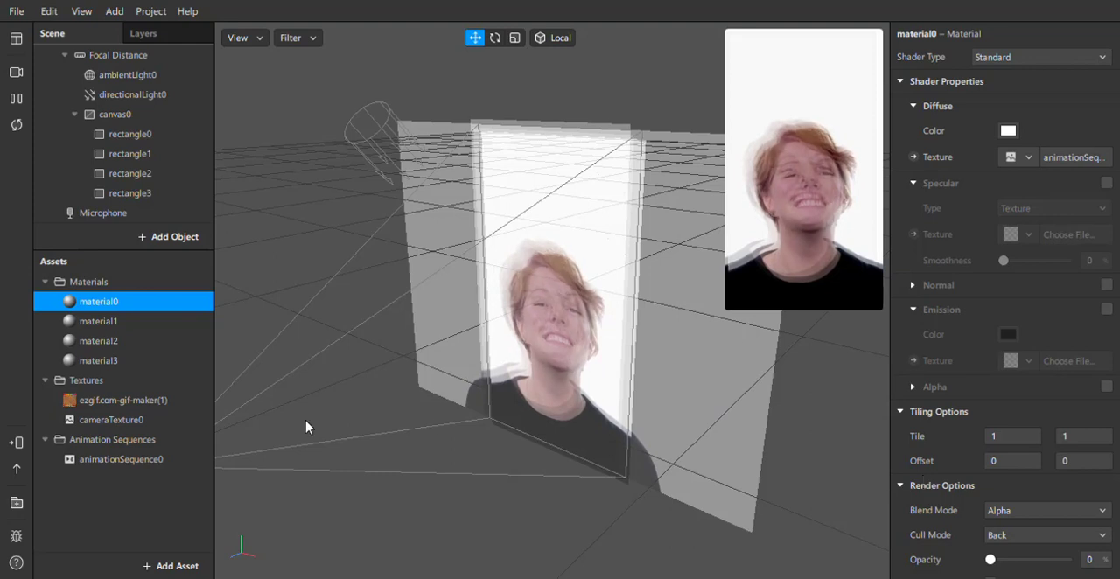
click(98, 360)
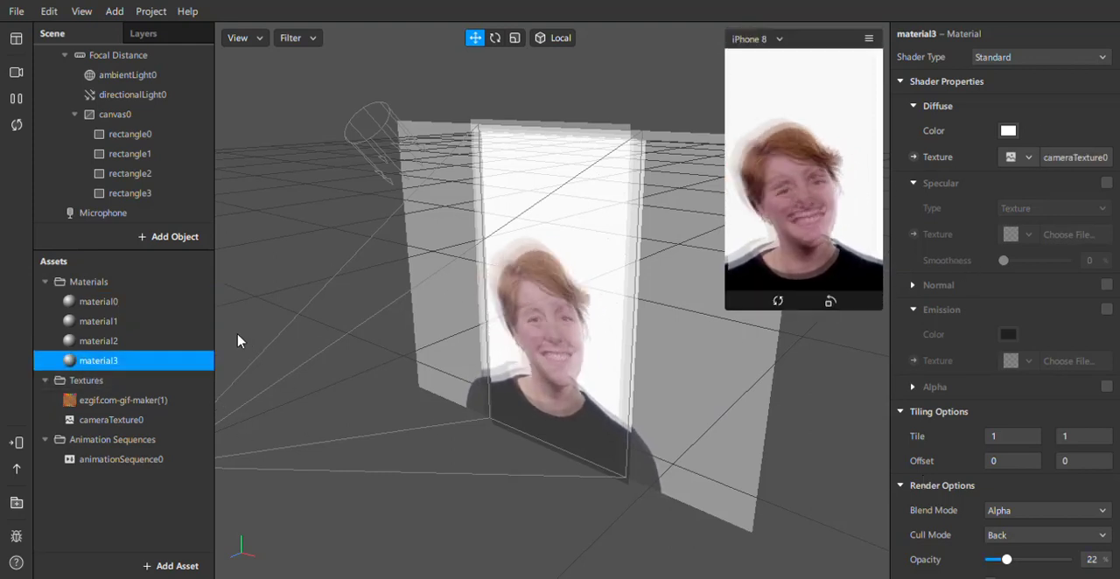
click(91, 342)
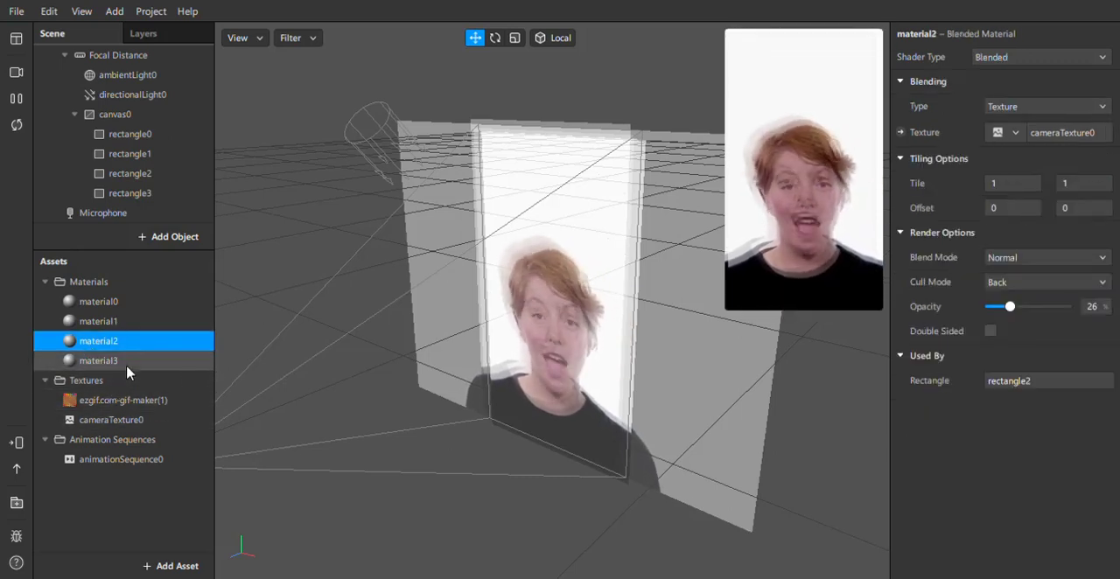
click(96, 360)
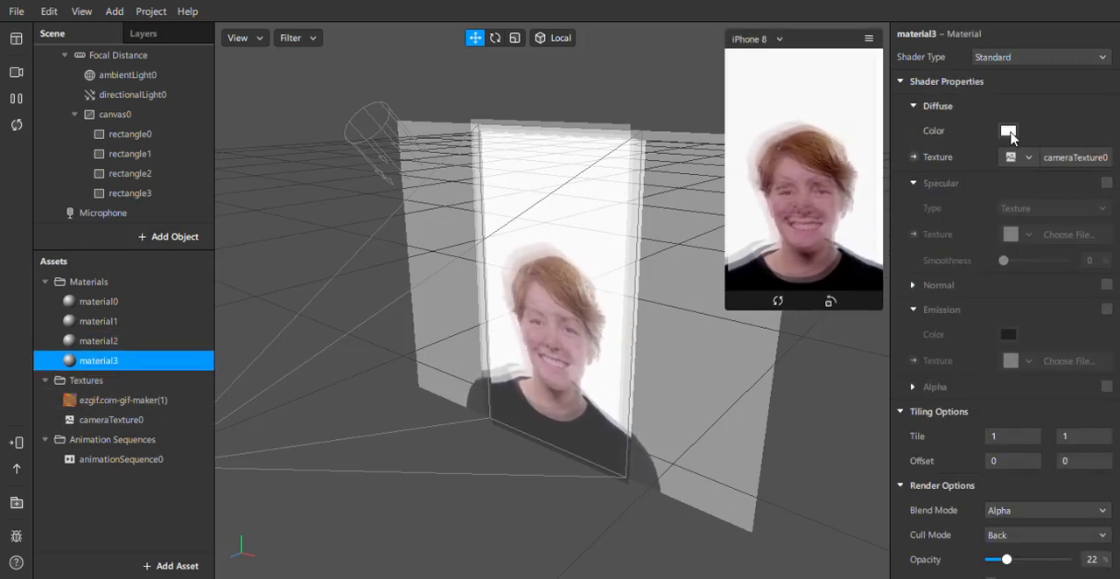
click(724, 142)
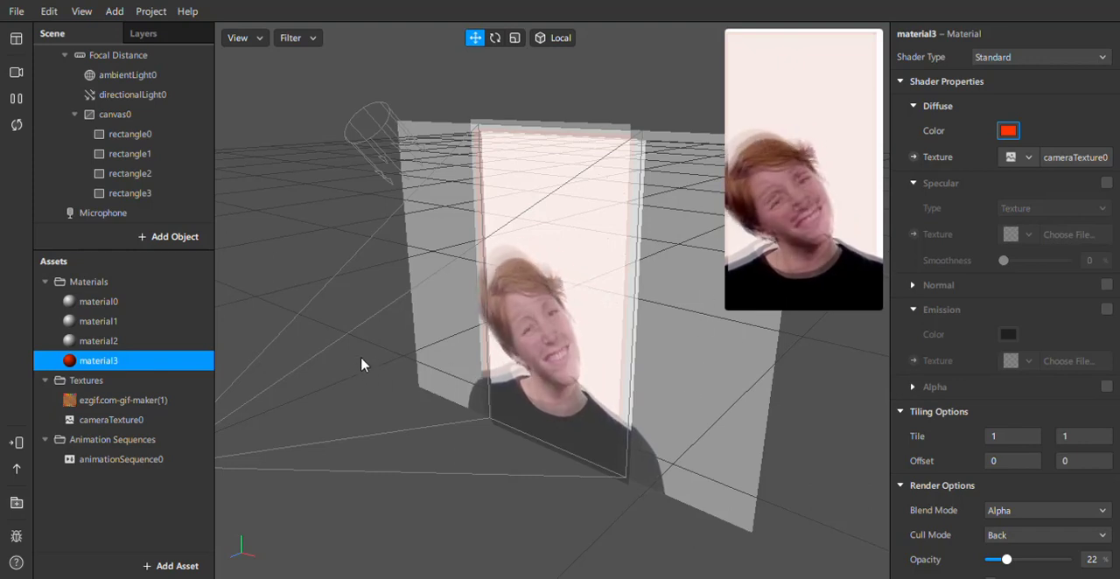
key(ctrl+z)
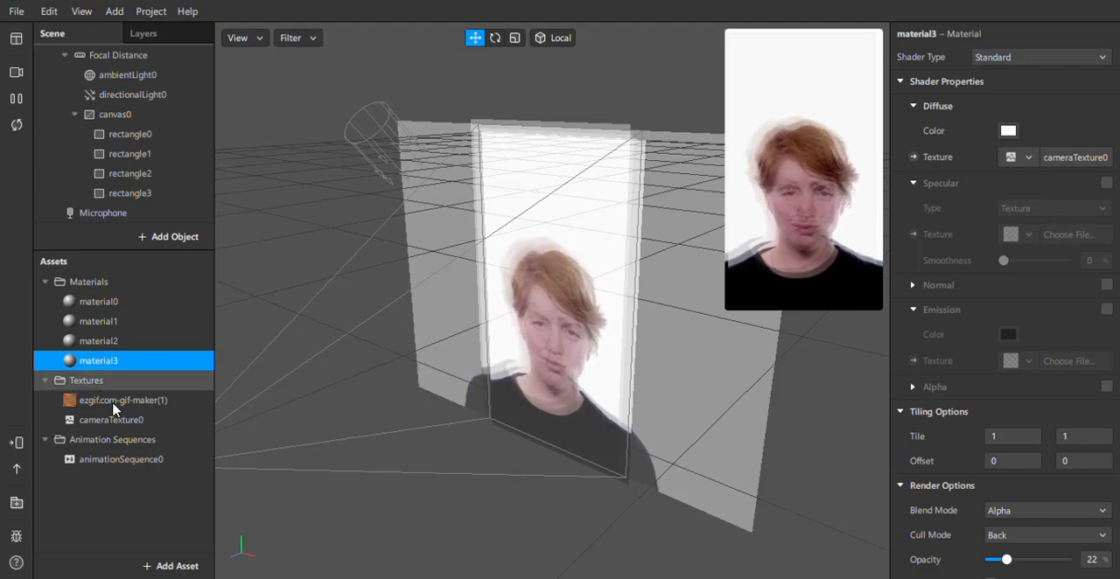
Set material0's blend mode to Multiply and its opacity to 60%.
click(96, 301)
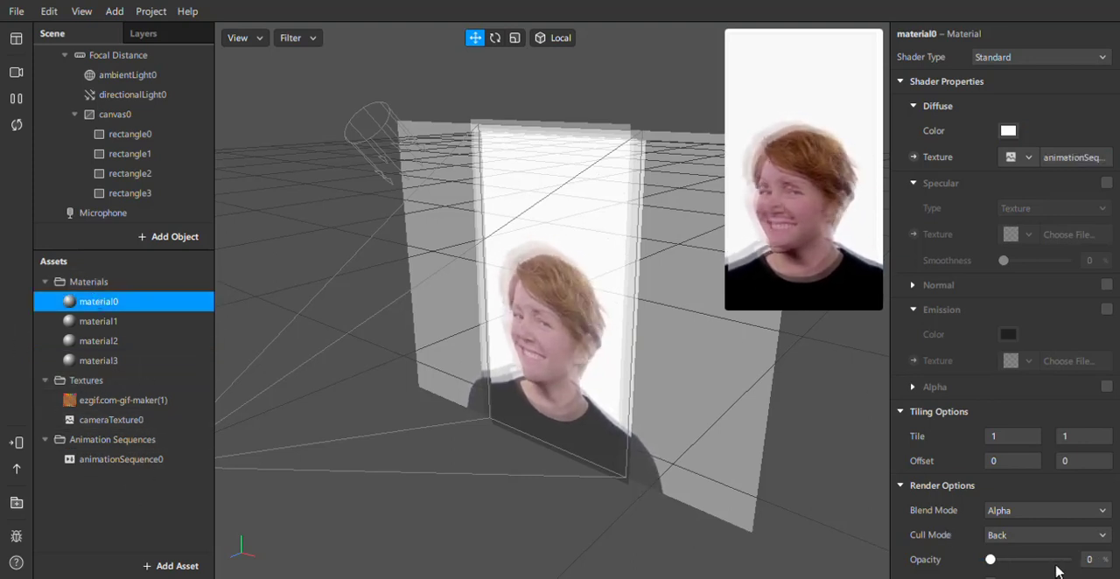
drag(1047, 562, 1039, 561)
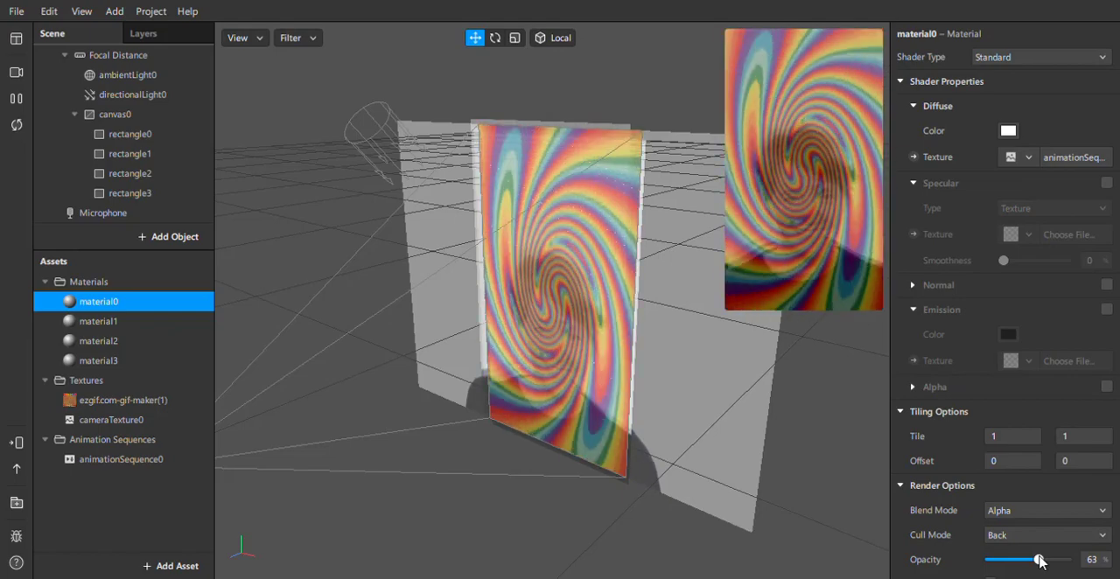
click(1064, 513)
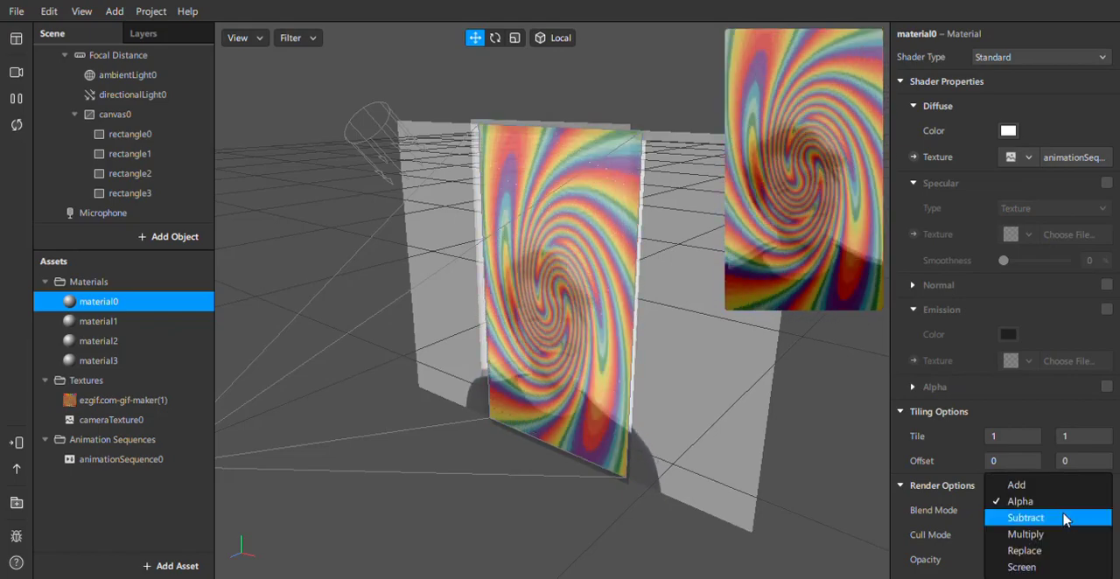
click(1026, 534)
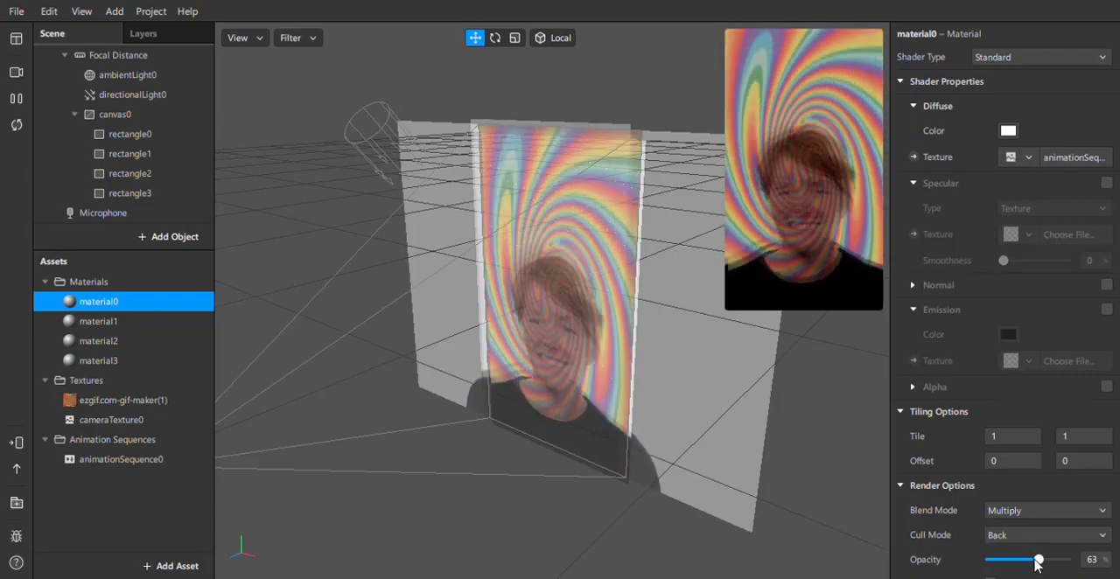
mouse_move(1036, 564)
mouse_down()
mouse_move(1020, 567)
mouse_move(1039, 574)
mouse_up()
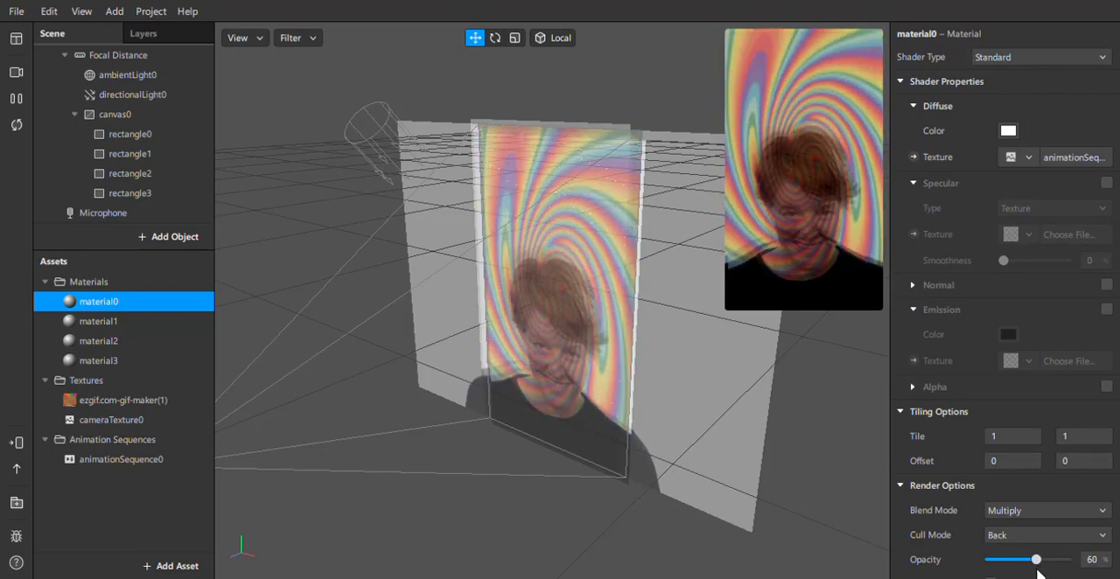
Deselect material0 and enlarge the device preview to examine the blended swirl over the camera image.
click(725, 275)
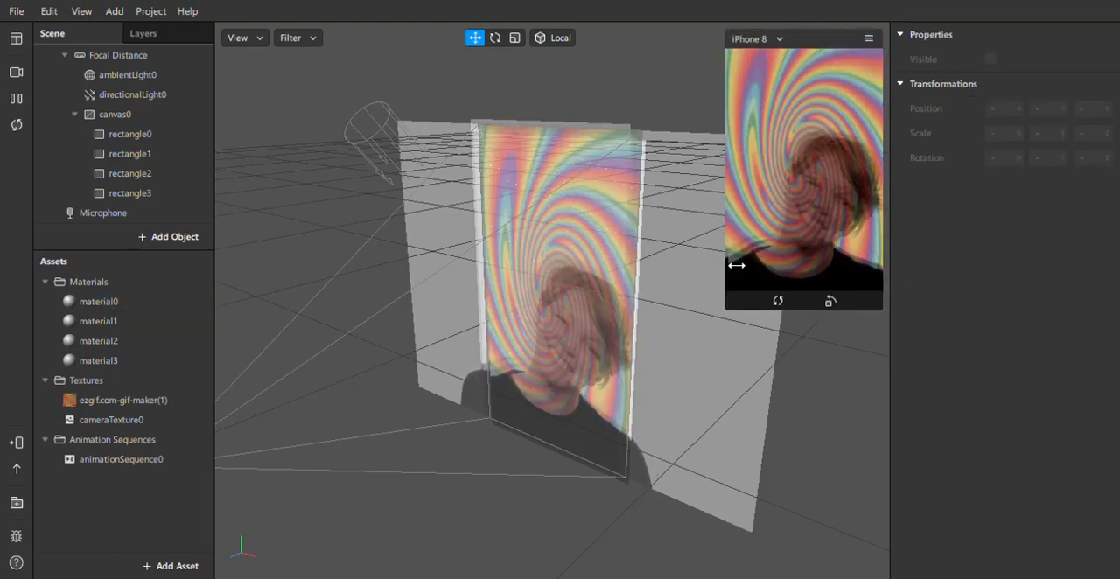
drag(688, 376, 630, 459)
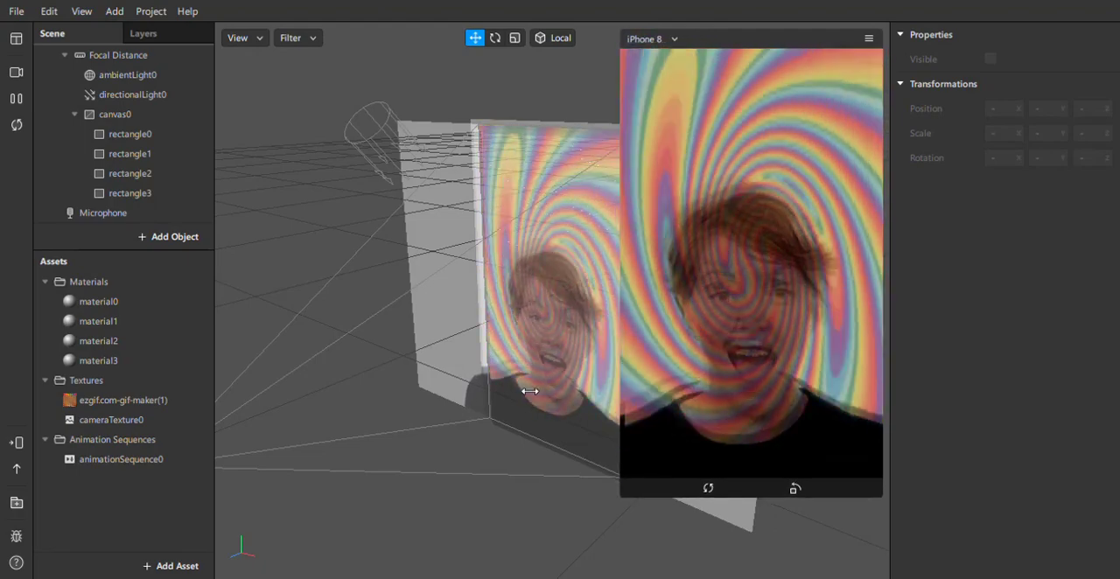
Try dark green, yellow, orange, red and magenta diffuse colours on material0, and restore white.
click(97, 302)
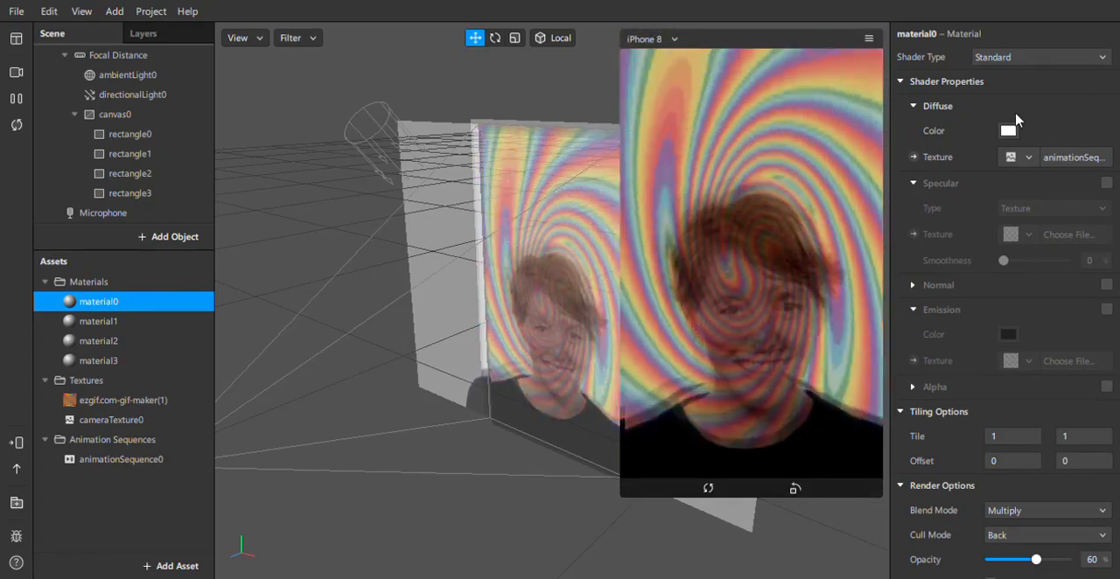
click(1008, 131)
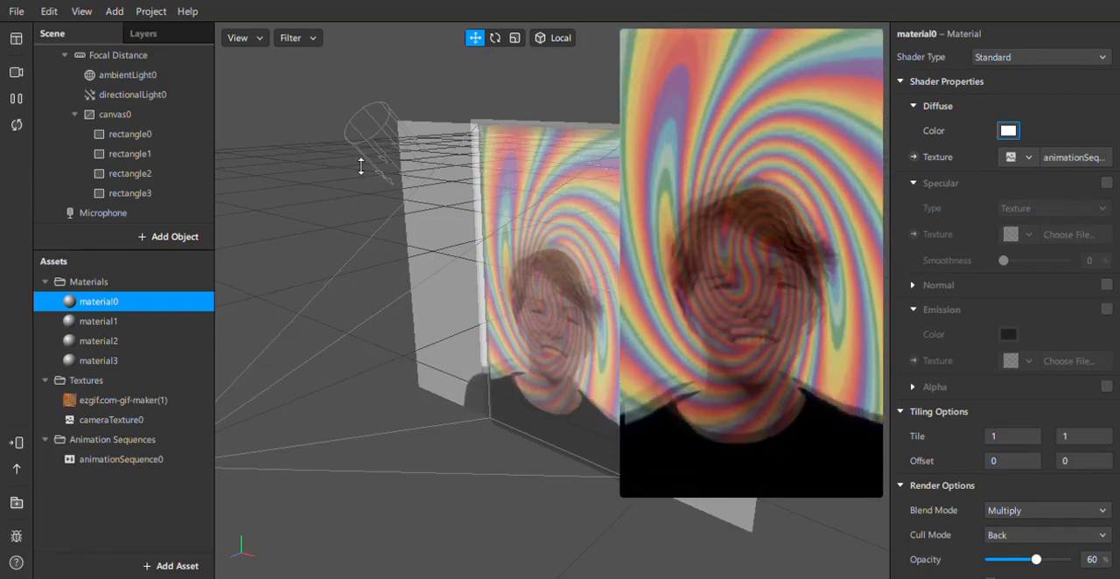
click(163, 202)
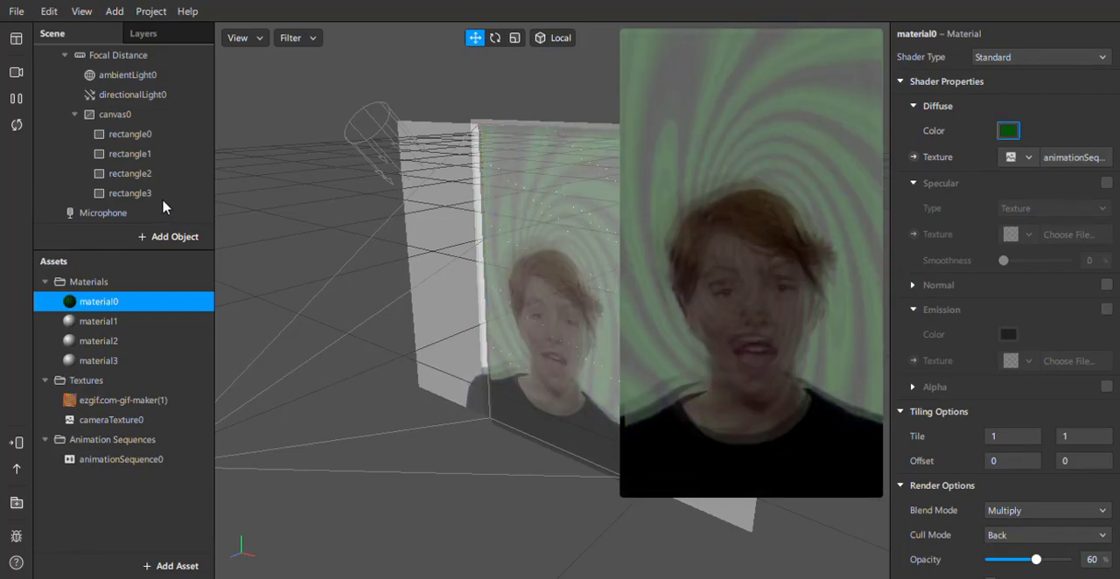
click(277, 283)
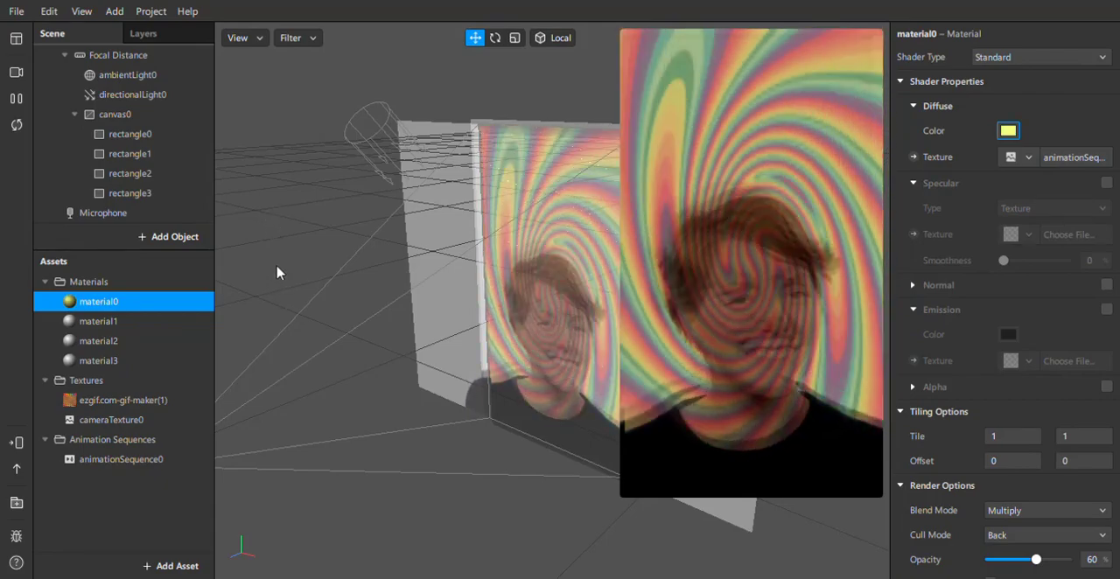
click(275, 262)
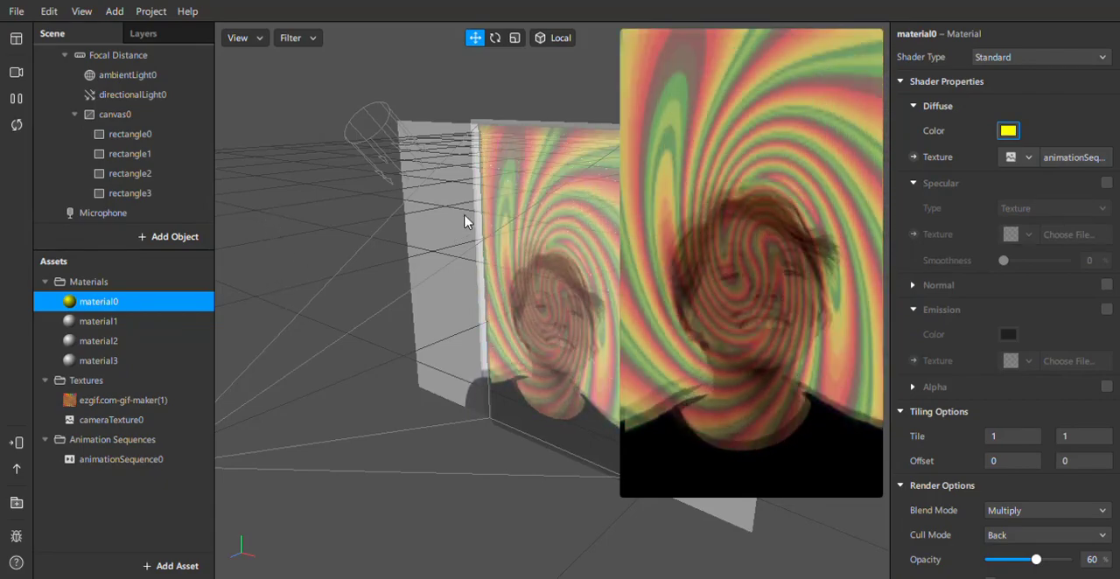
click(465, 196)
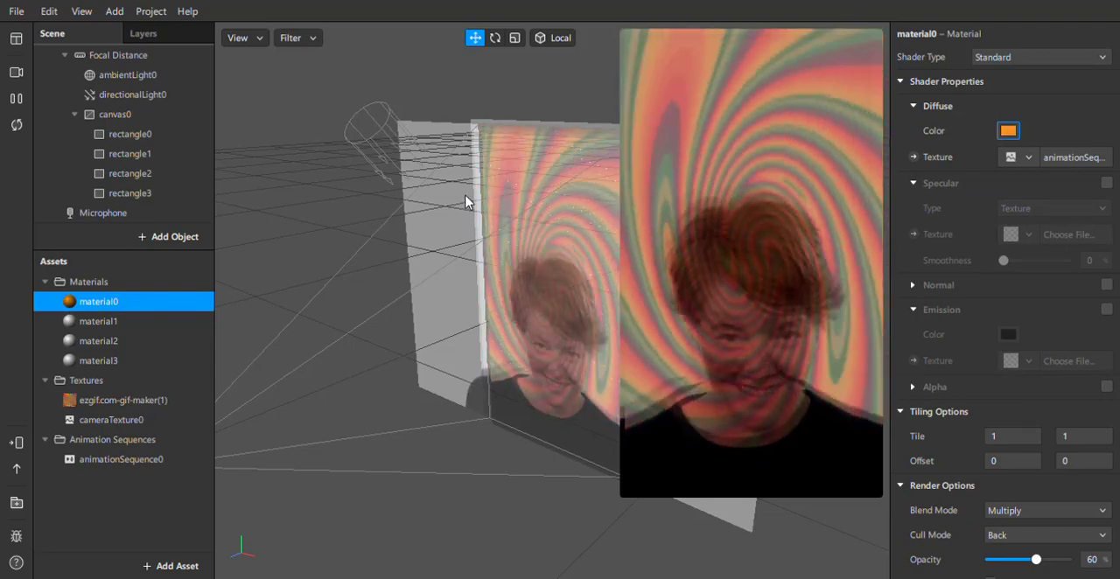
click(308, 208)
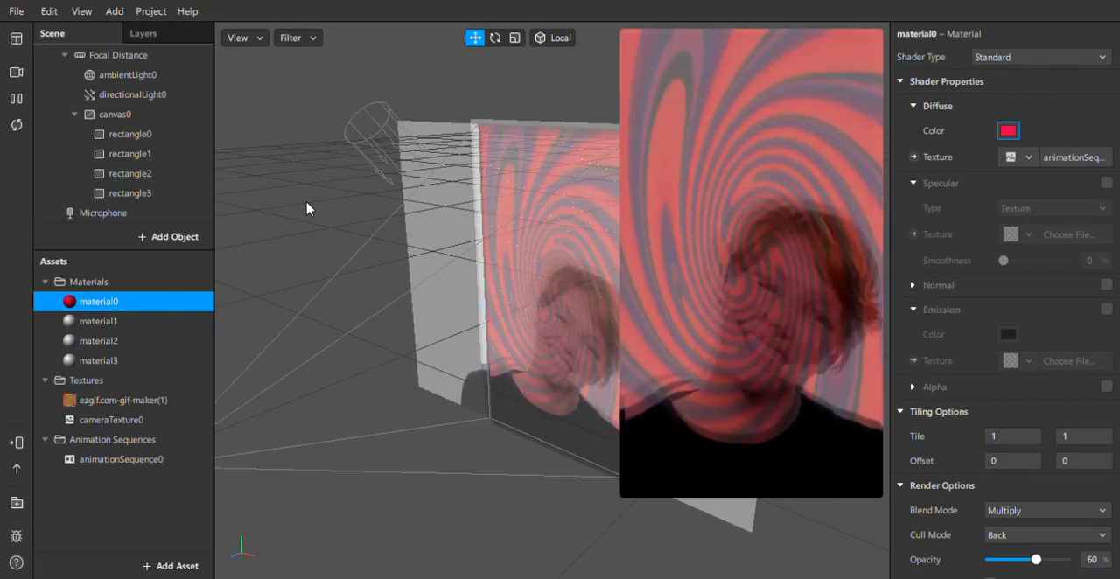
click(321, 204)
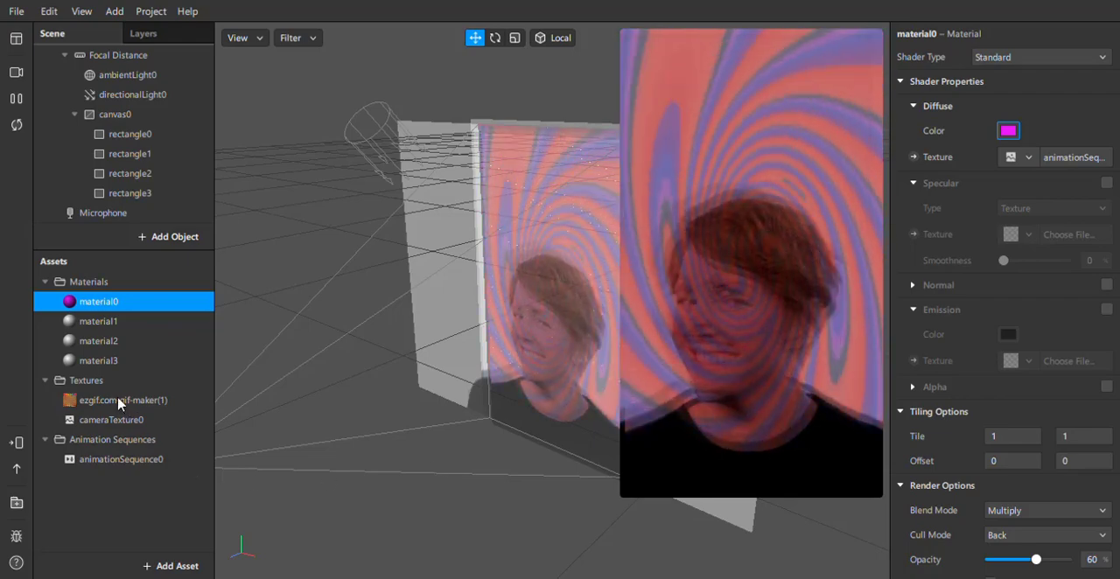
click(118, 400)
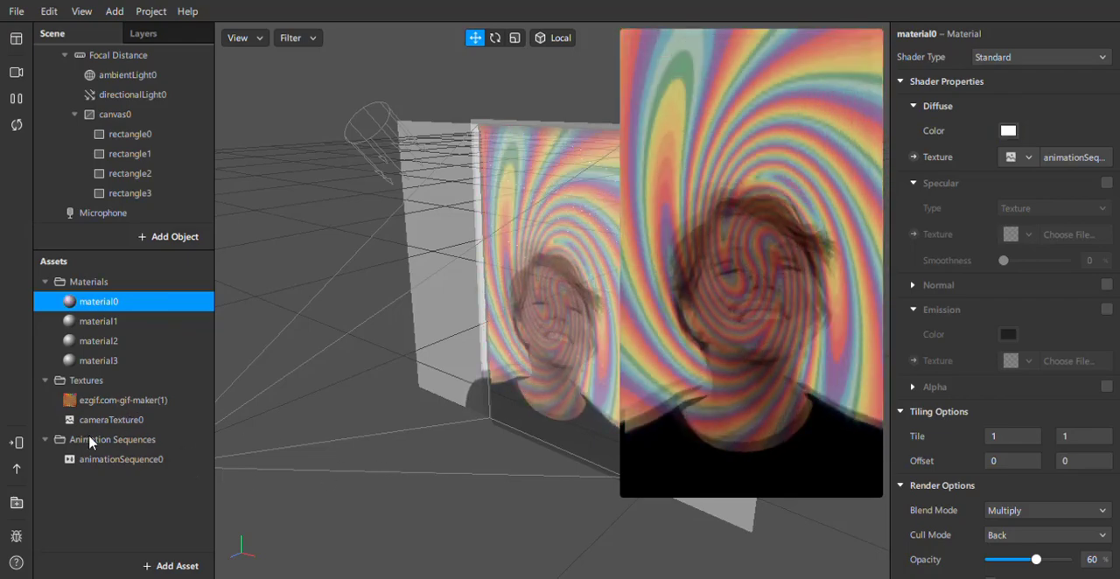
View the options for sending the effect to a connected device or app, and close them.
click(16, 446)
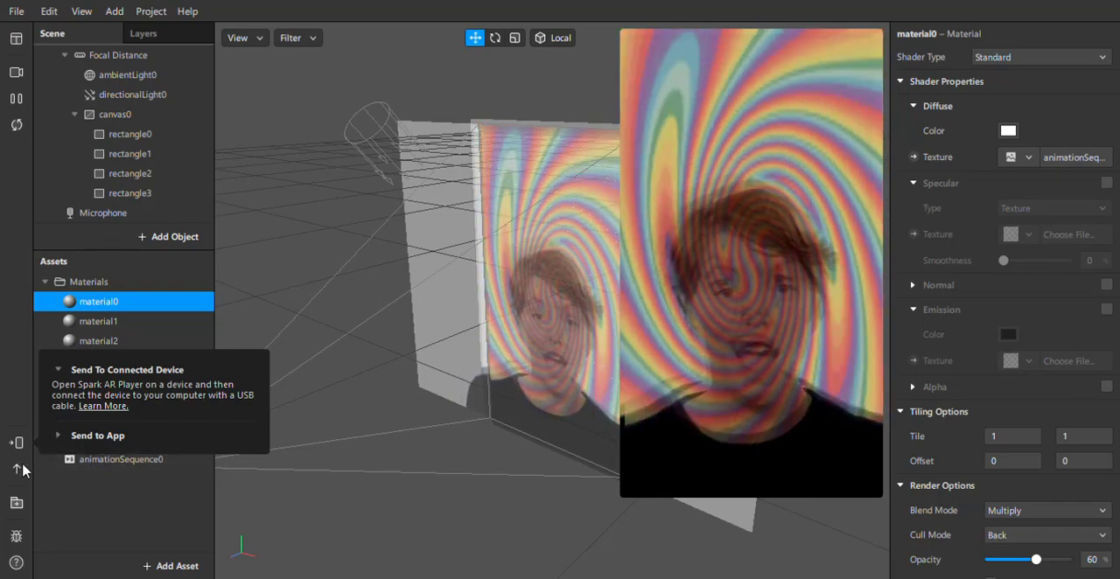
click(741, 66)
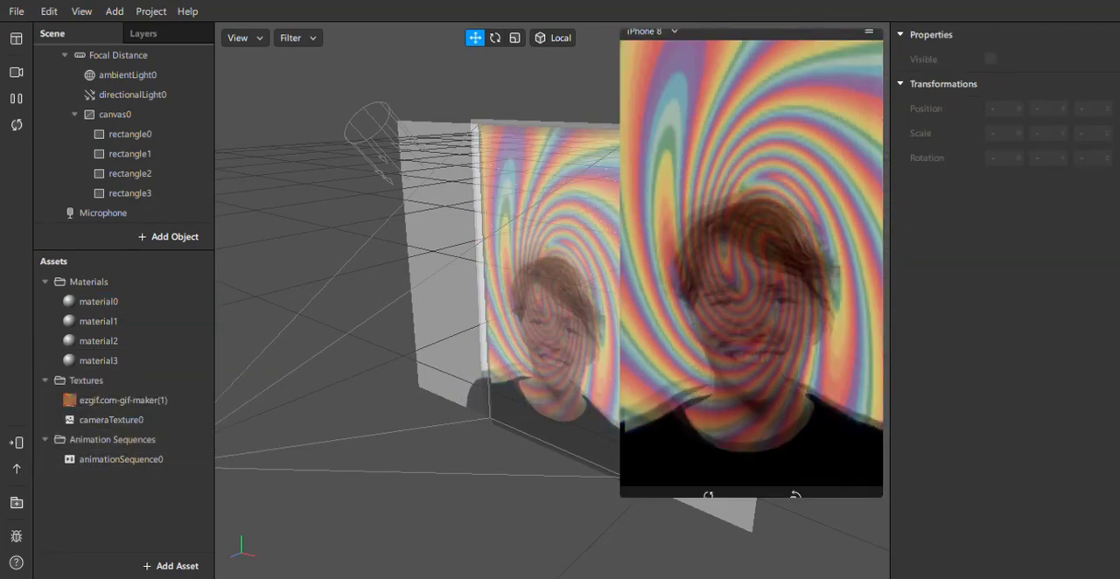